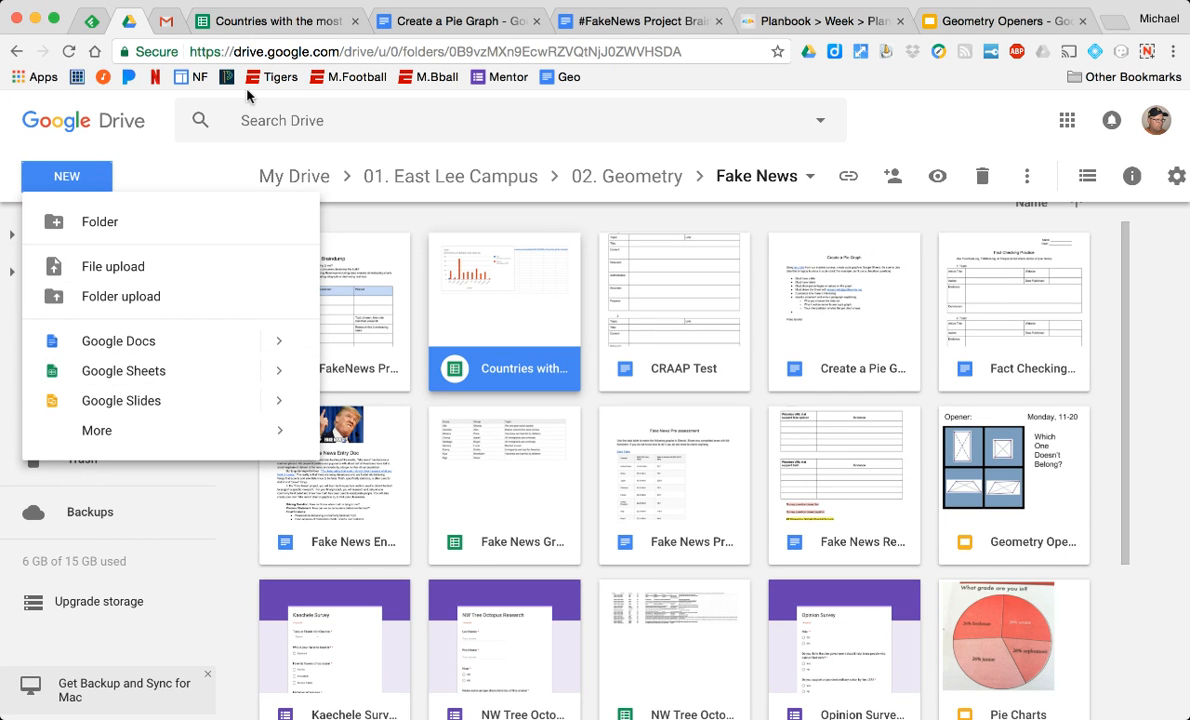
# - Switch to the "Countries with the most debt" spreadsheet and open its title for editing
pyautogui.click(288, 20)
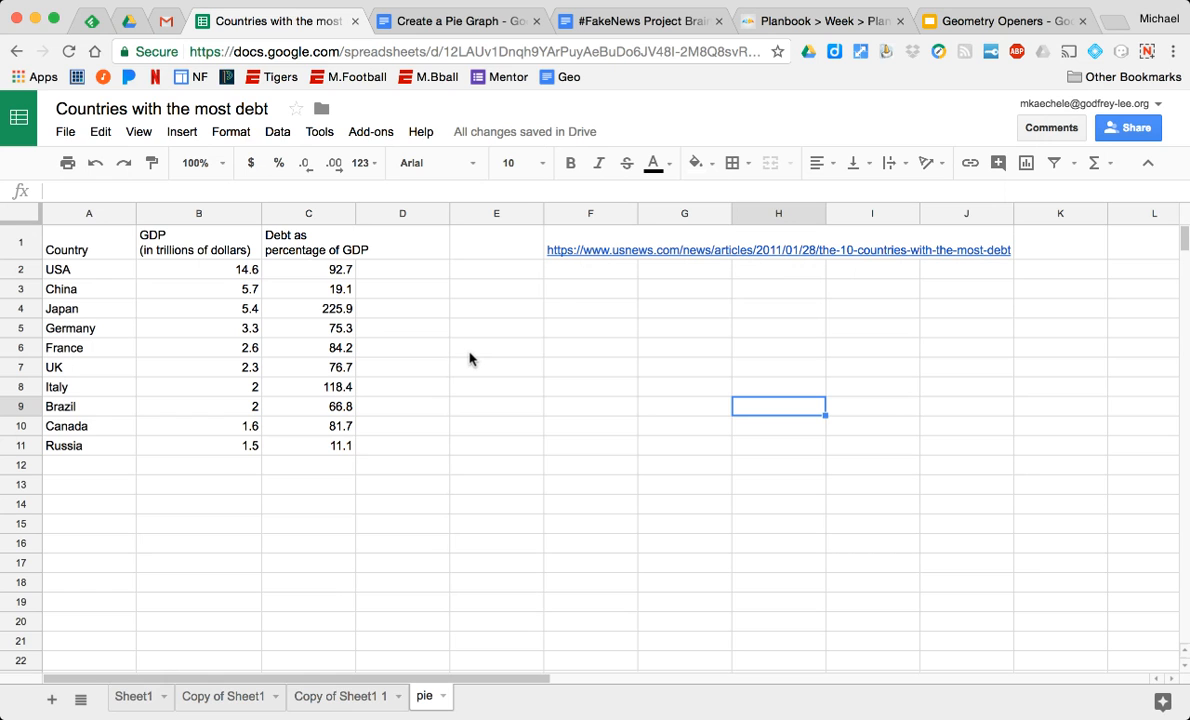
pyautogui.click(188, 113)
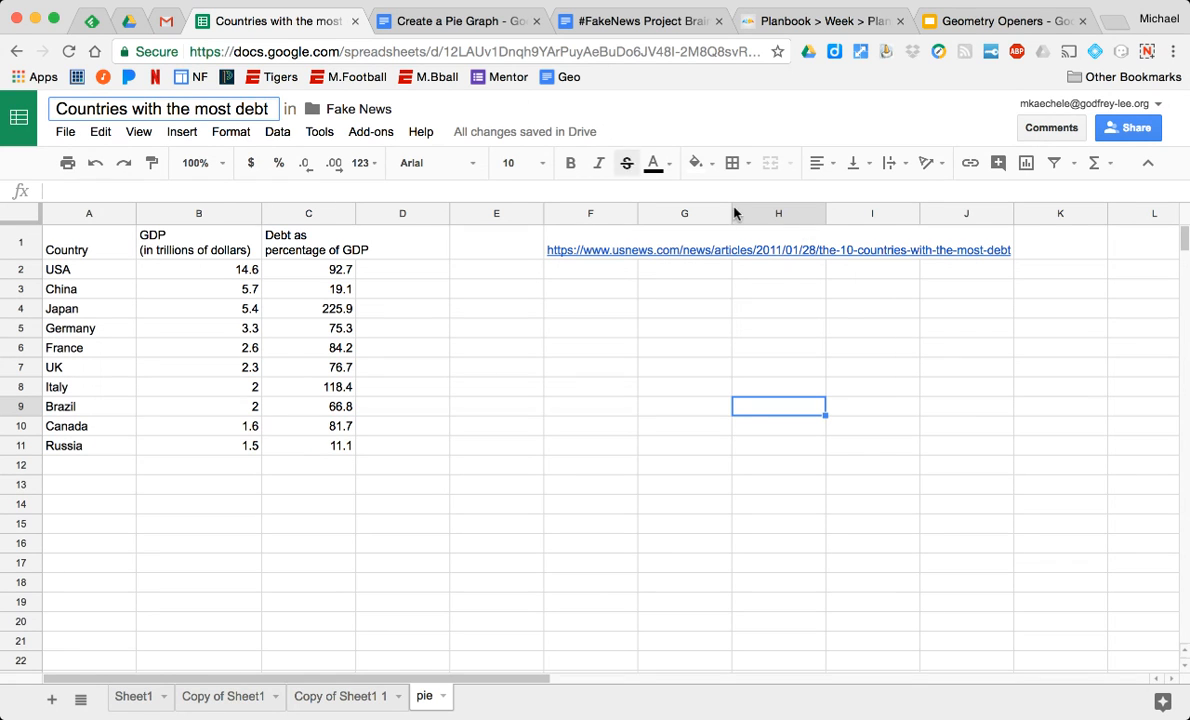
pyautogui.click(1128, 133)
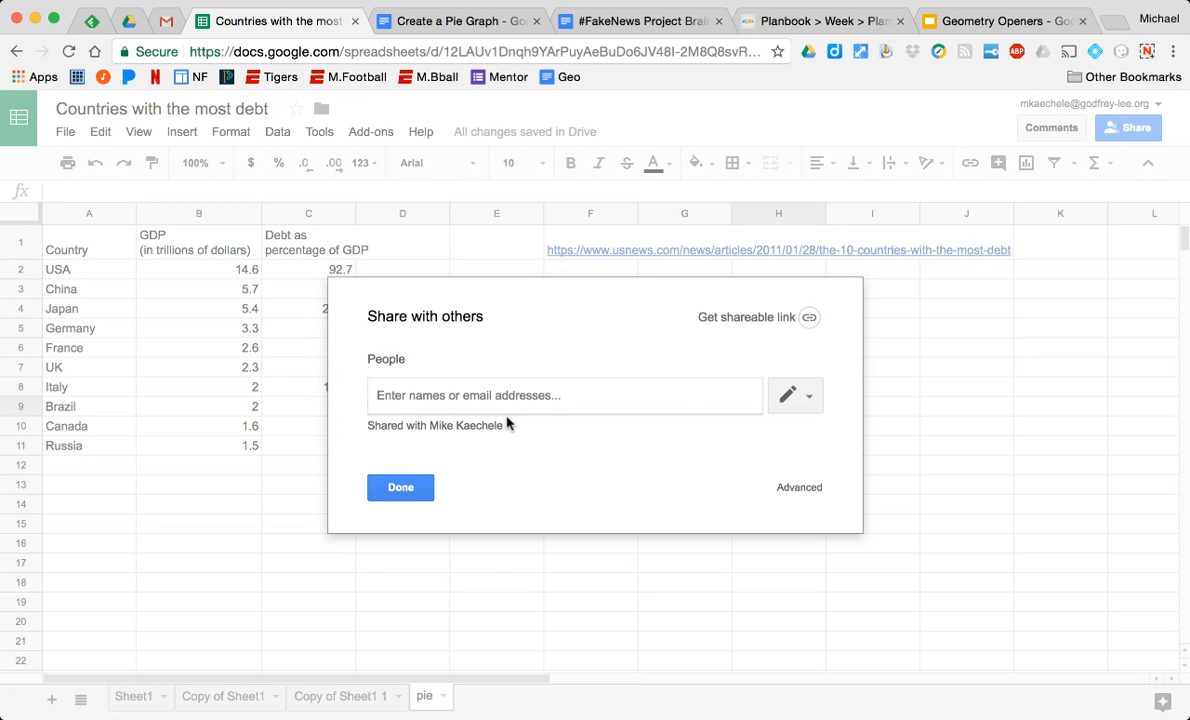
pyautogui.write('mk')
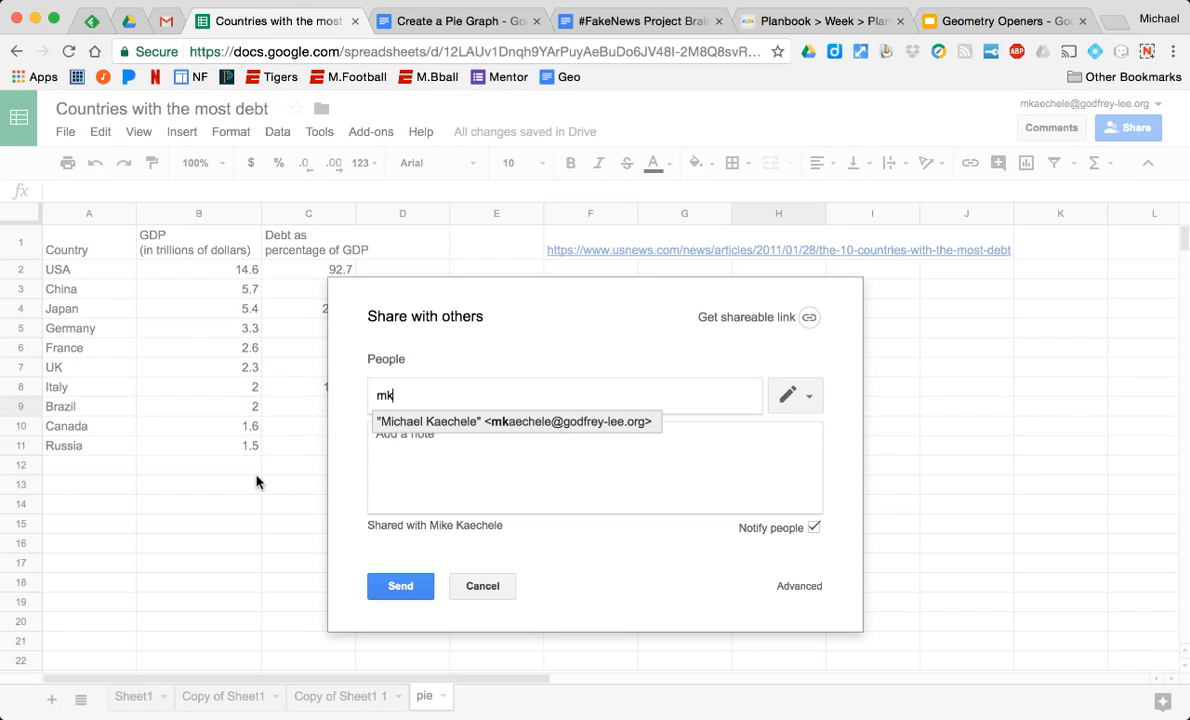
pyautogui.click(492, 586)
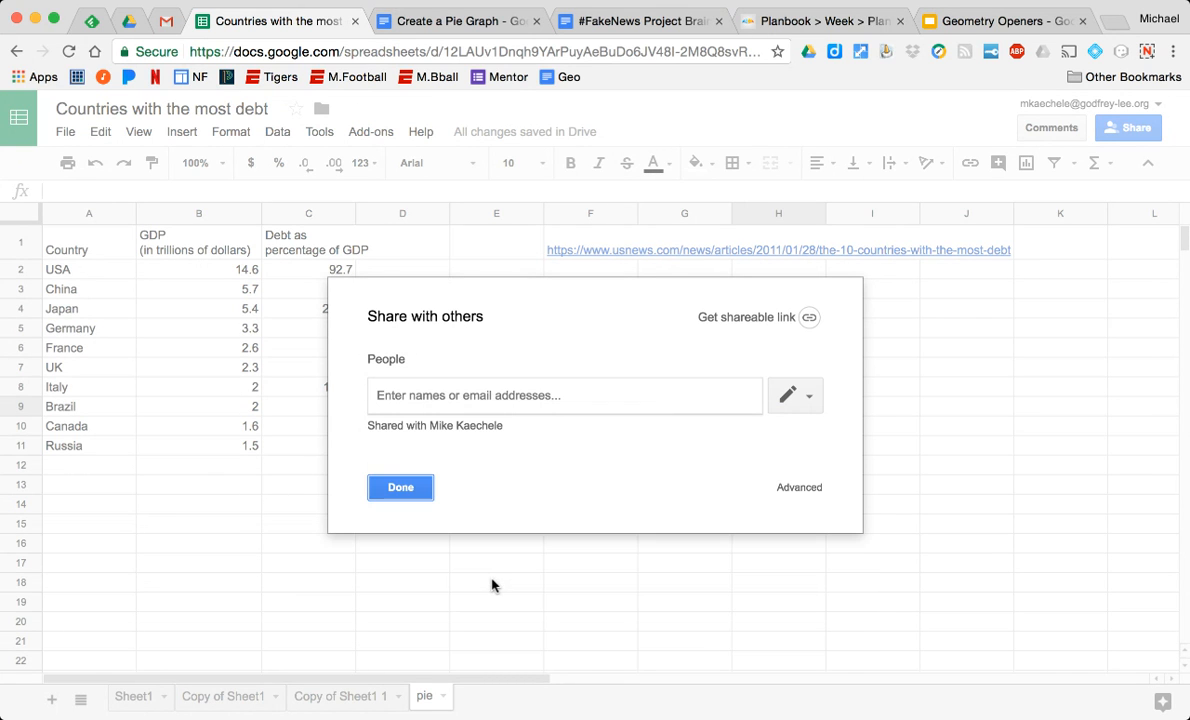
pyautogui.click(418, 490)
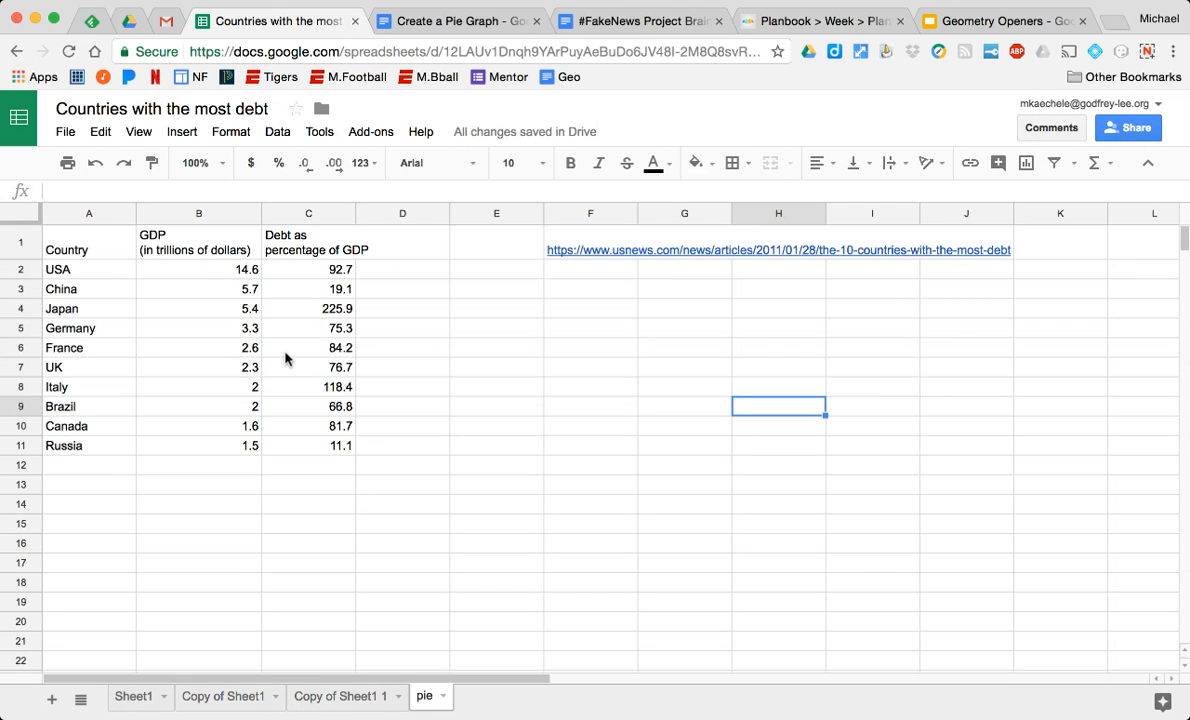
# - Insert a chart from A1:C11, set its type to Pie chart, and move it up and to the left on the sheet
pyautogui.moveTo(80, 250); pyautogui.dragTo(339, 457)
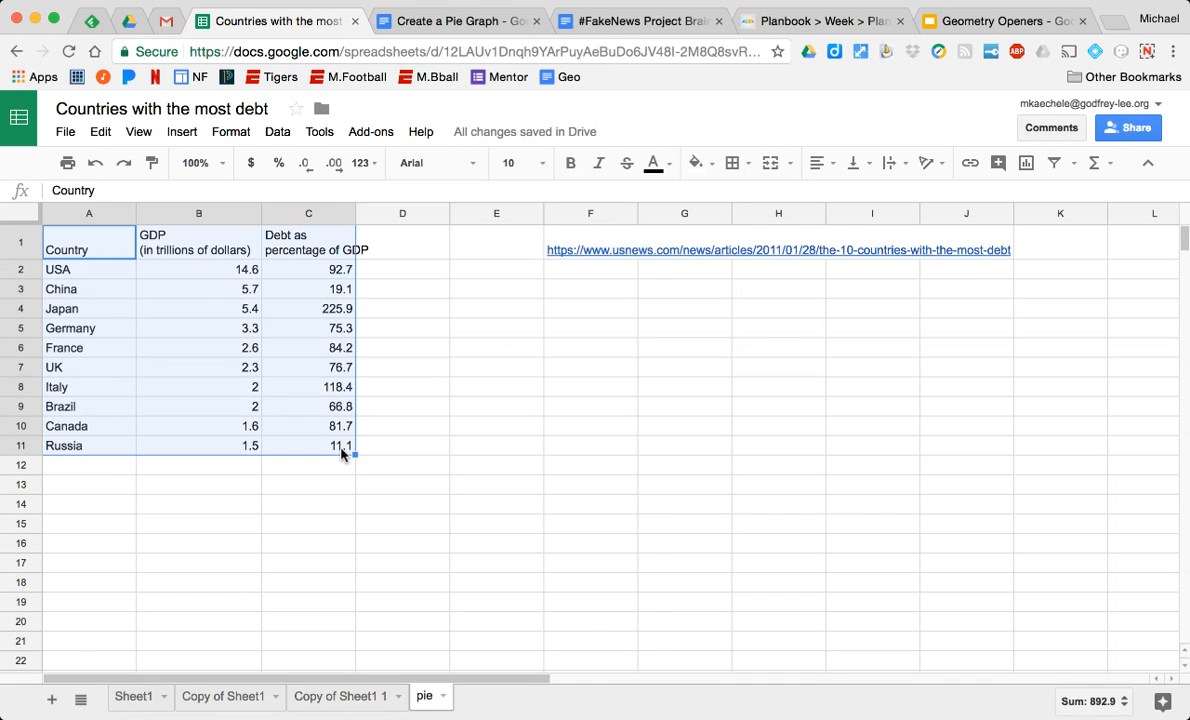
pyautogui.click(1027, 166)
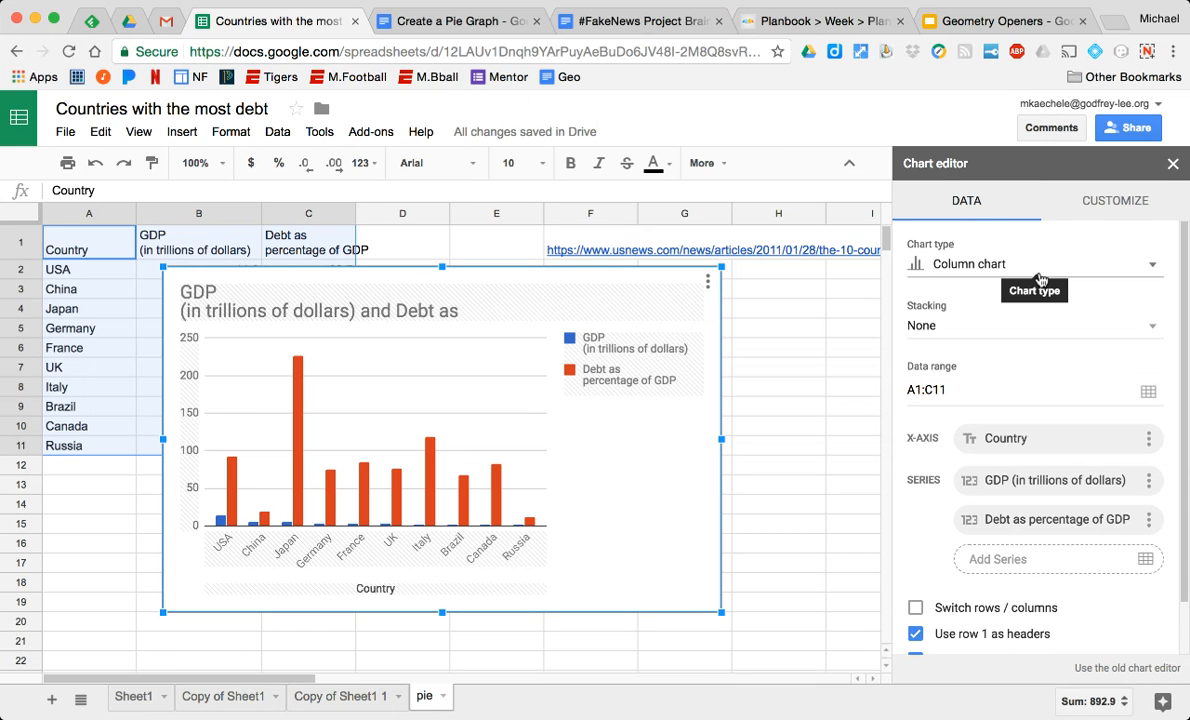
pyautogui.click(1152, 266)
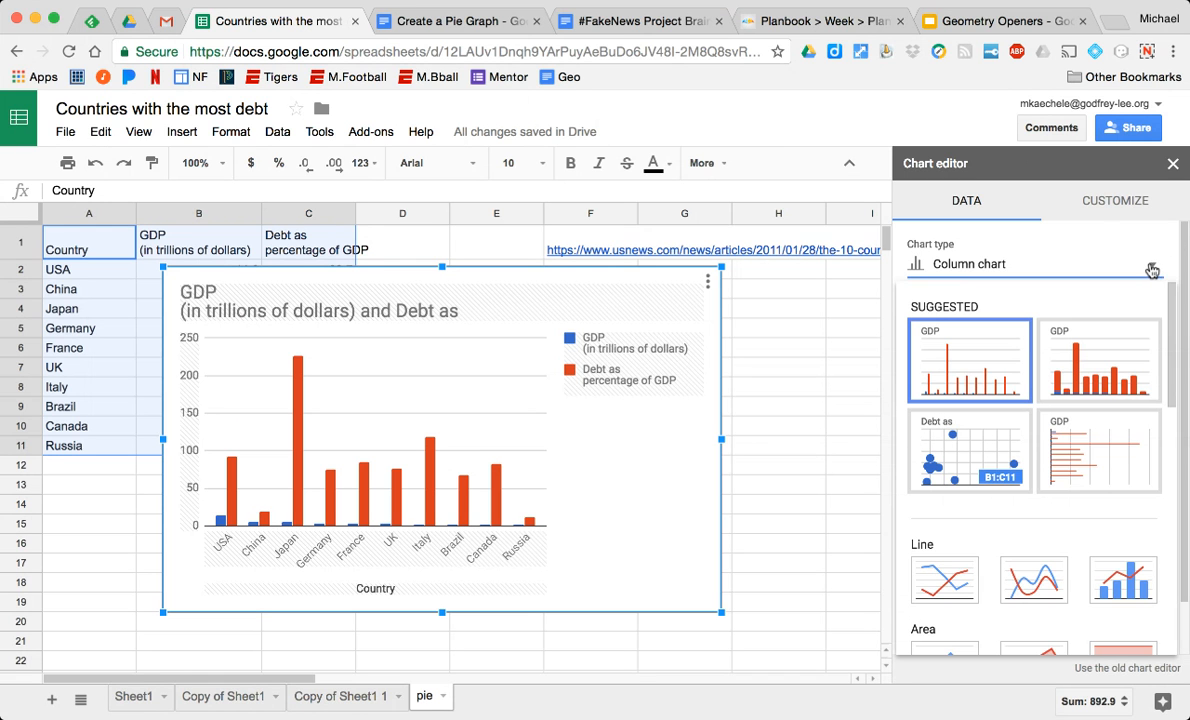
pyautogui.scroll(-5, 1000, 460)
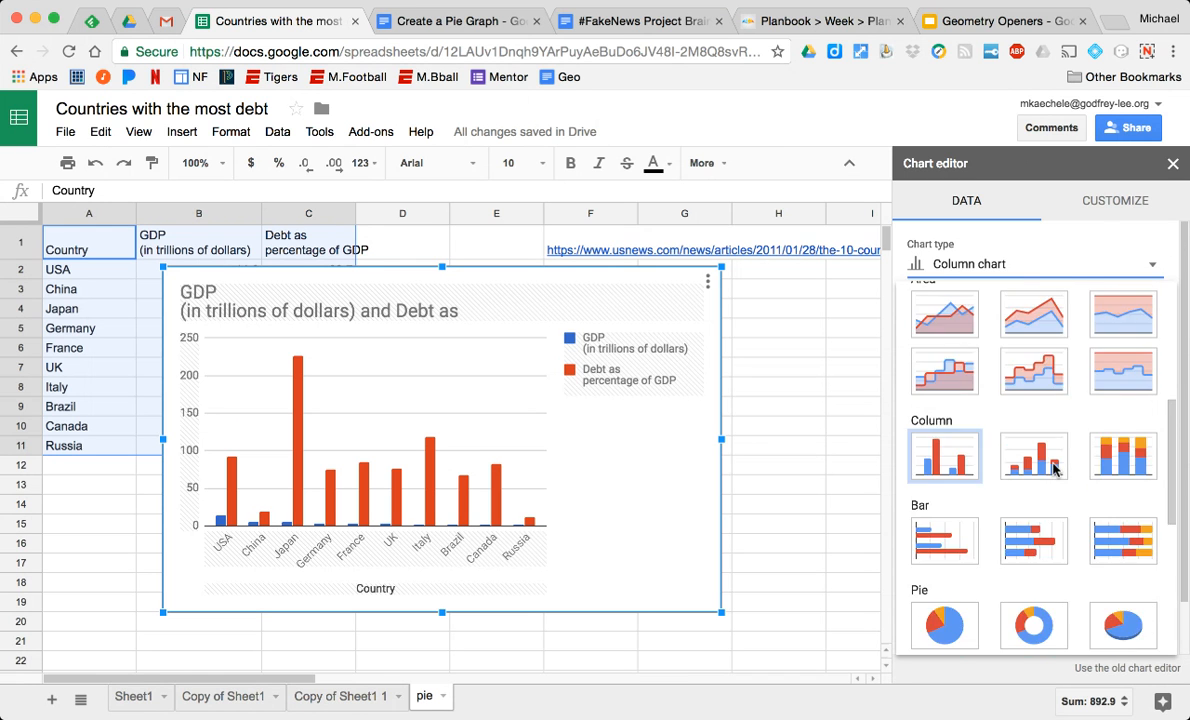
pyautogui.scroll(-8, 1055, 470)
pyautogui.scroll(4, 1055, 470)
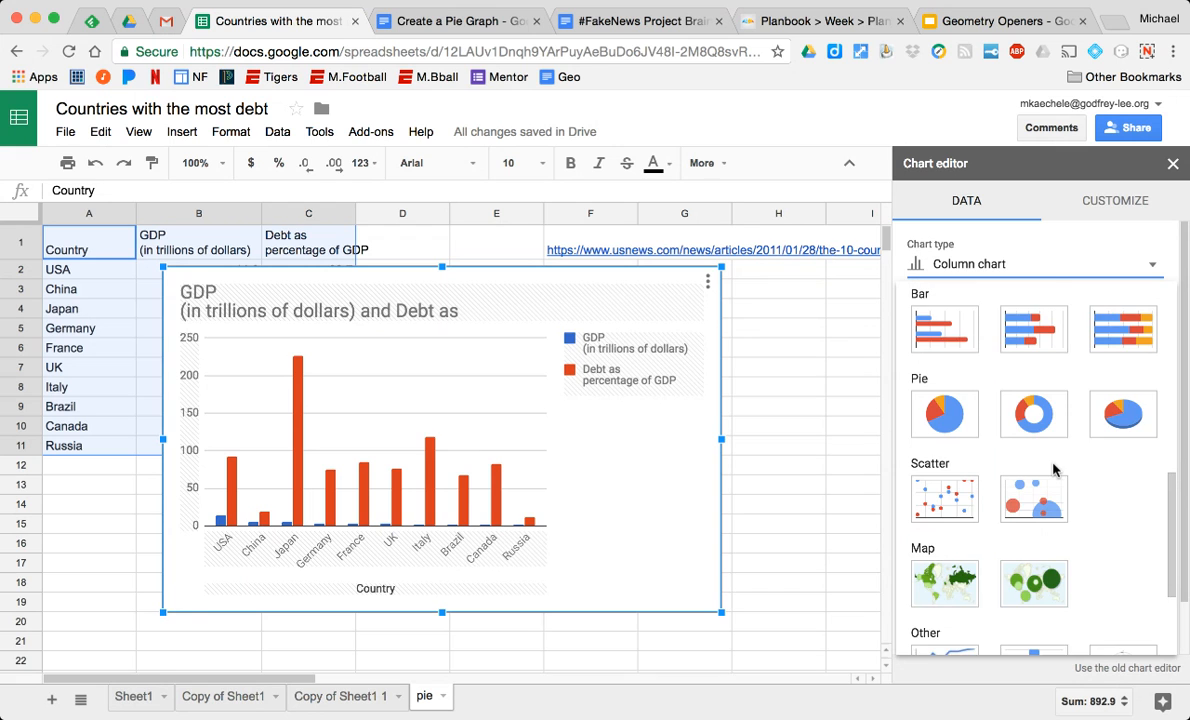
pyautogui.scroll(1, 1055, 470)
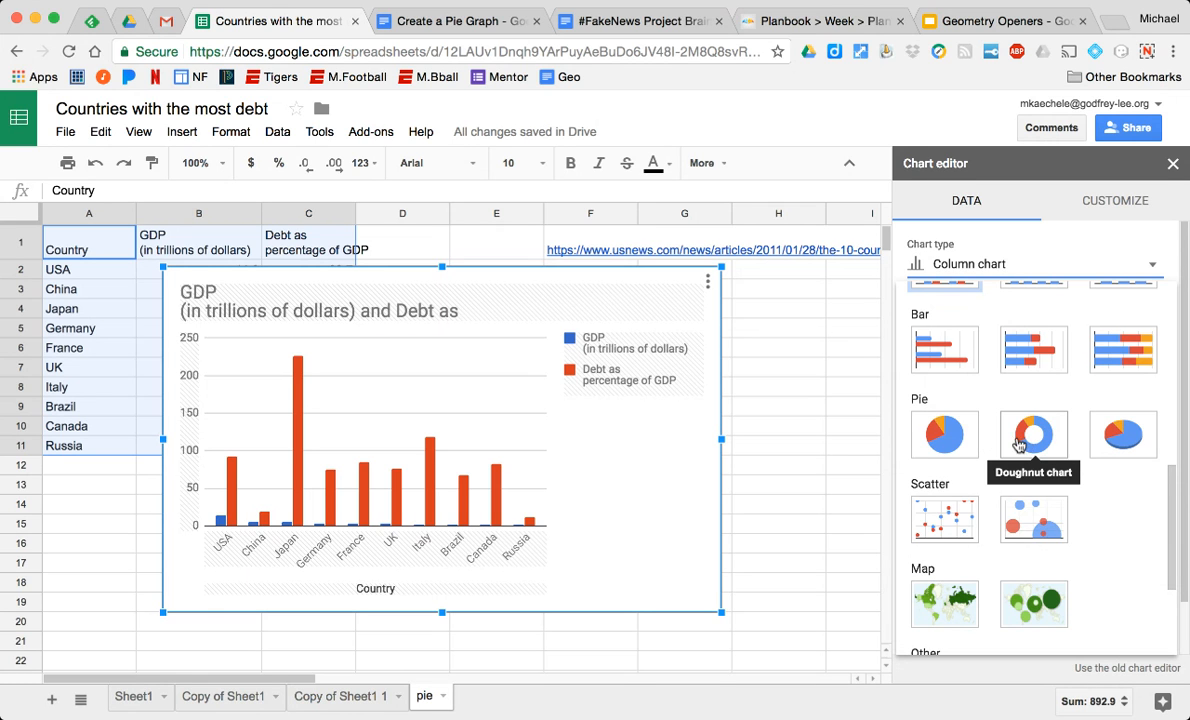
pyautogui.click(946, 438)
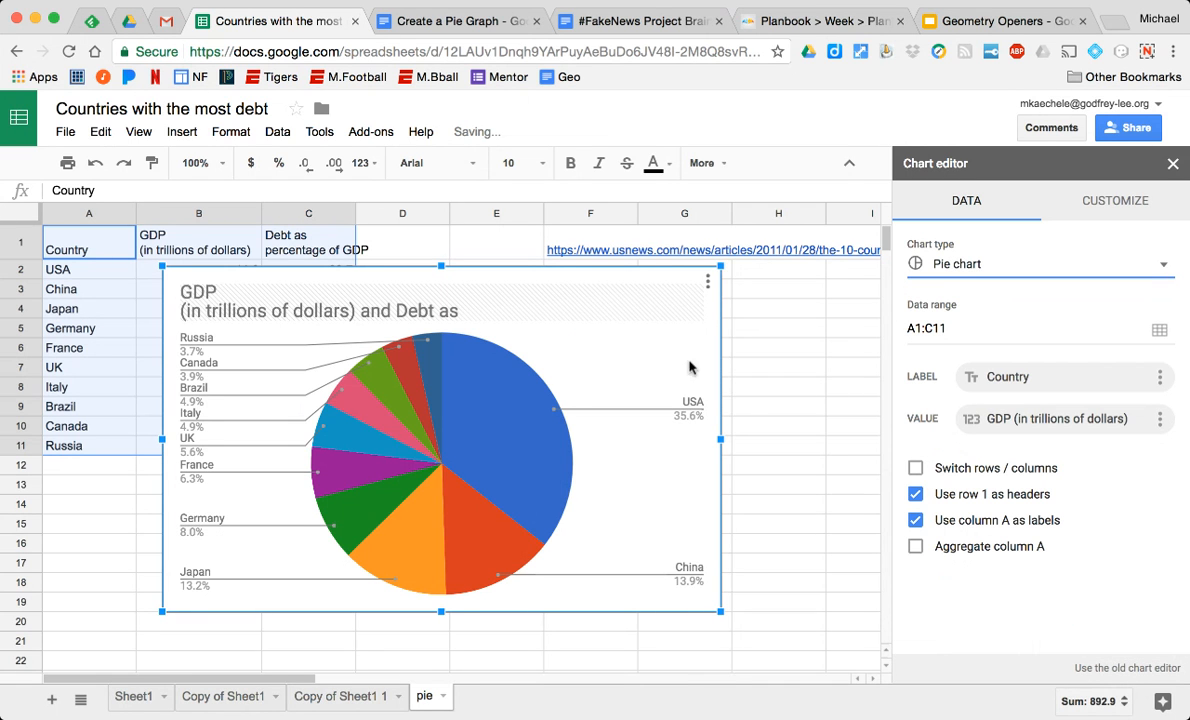
pyautogui.moveTo(595, 329); pyautogui.dragTo(514, 294)
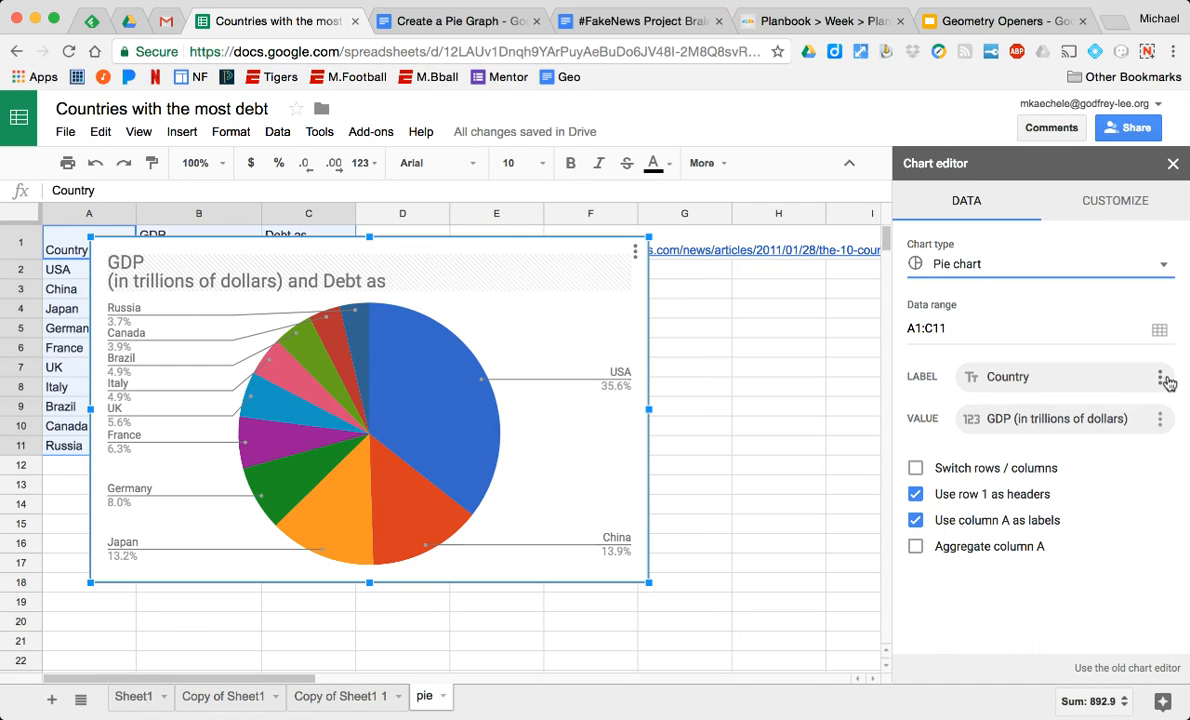
# - Check the data ranges used for the pie chart's Country label and GDP value
pyautogui.click(1156, 378)
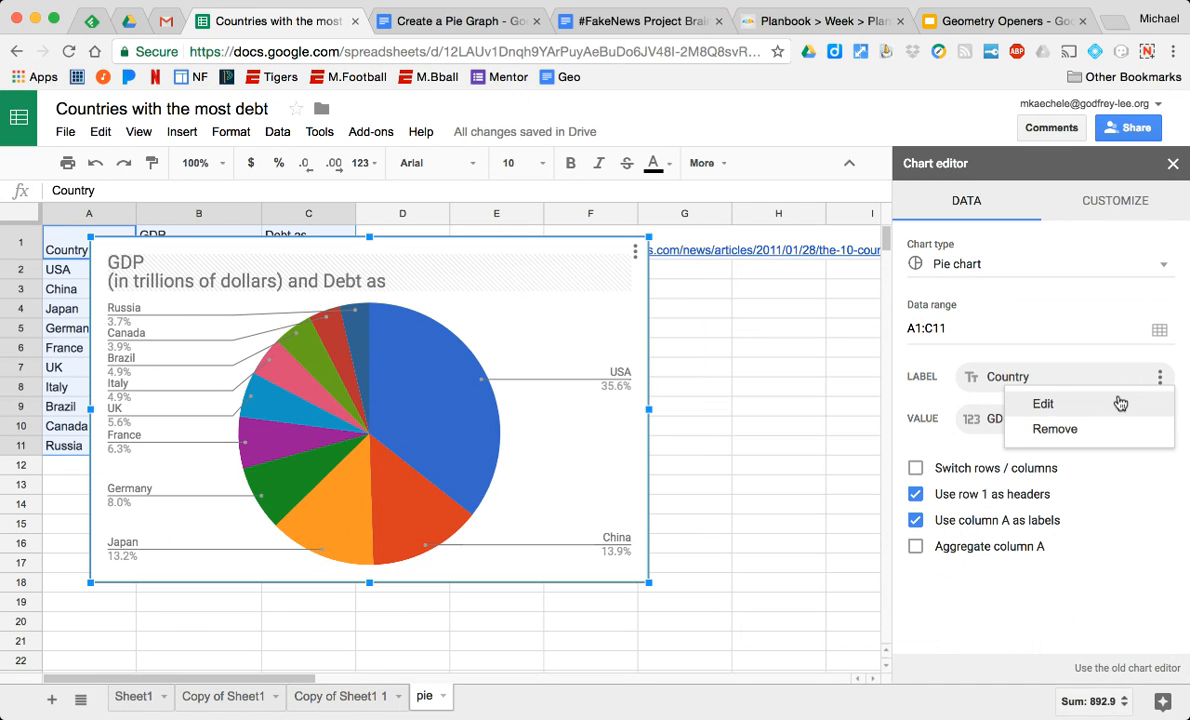
pyautogui.click(1122, 403)
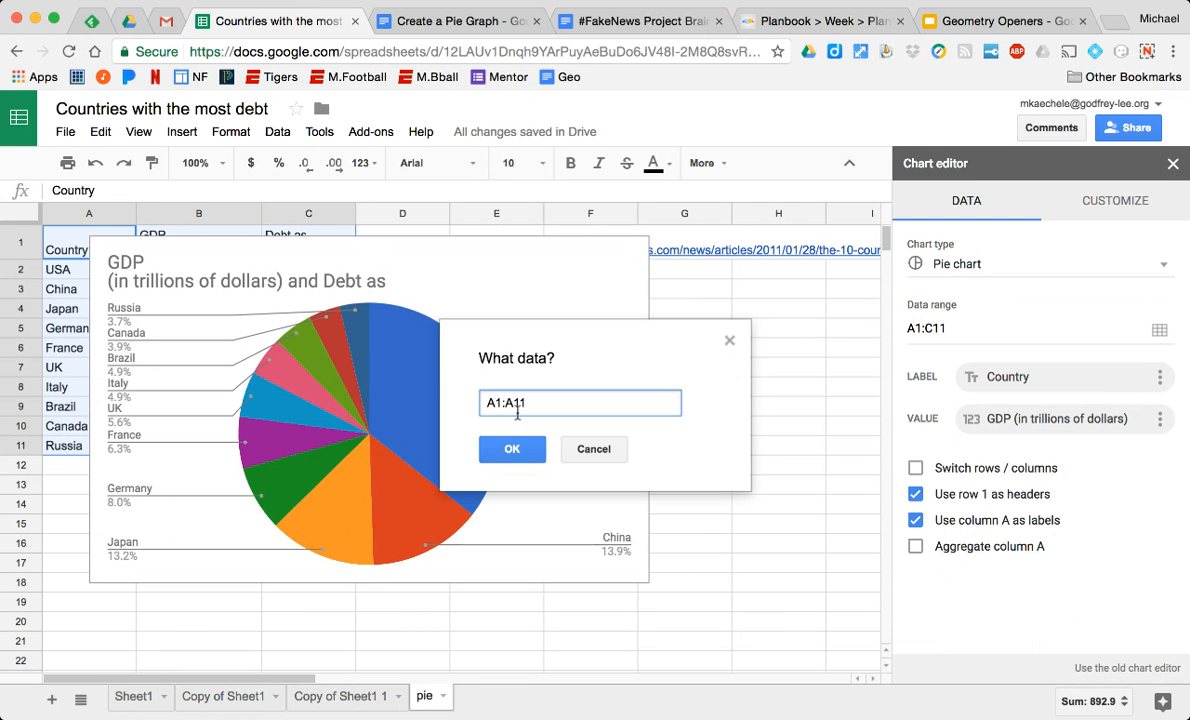
pyautogui.click(512, 451)
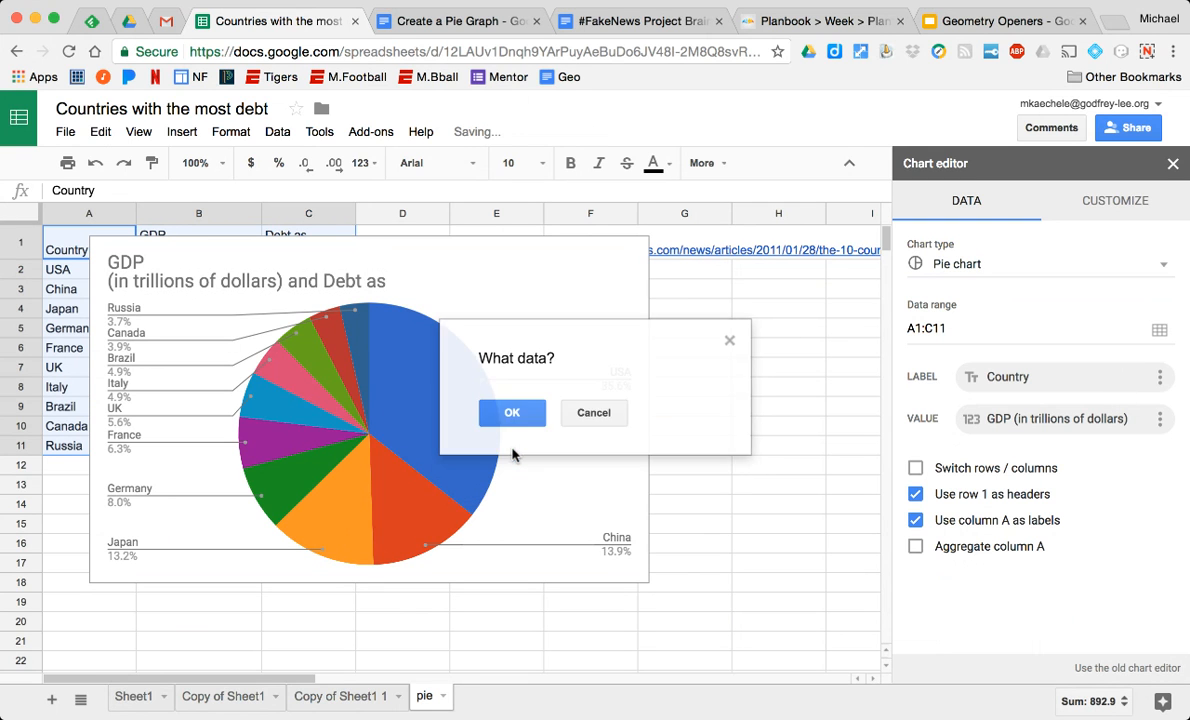
pyautogui.click(1160, 420)
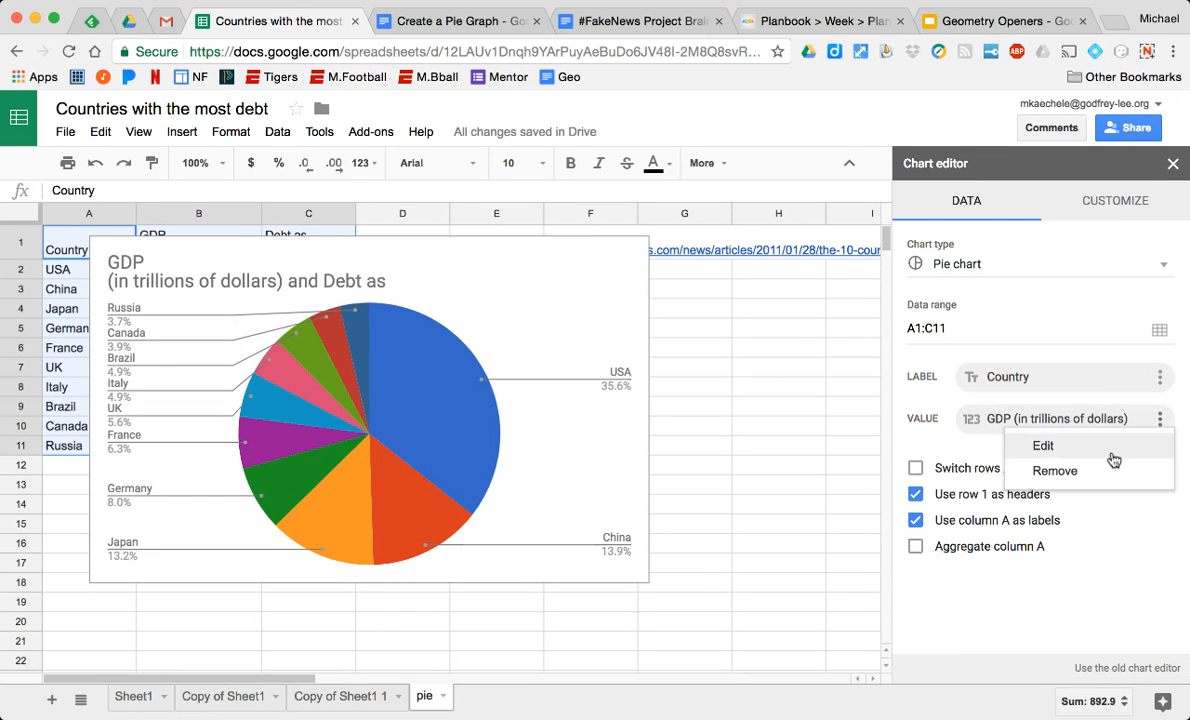
pyautogui.click(1040, 445)
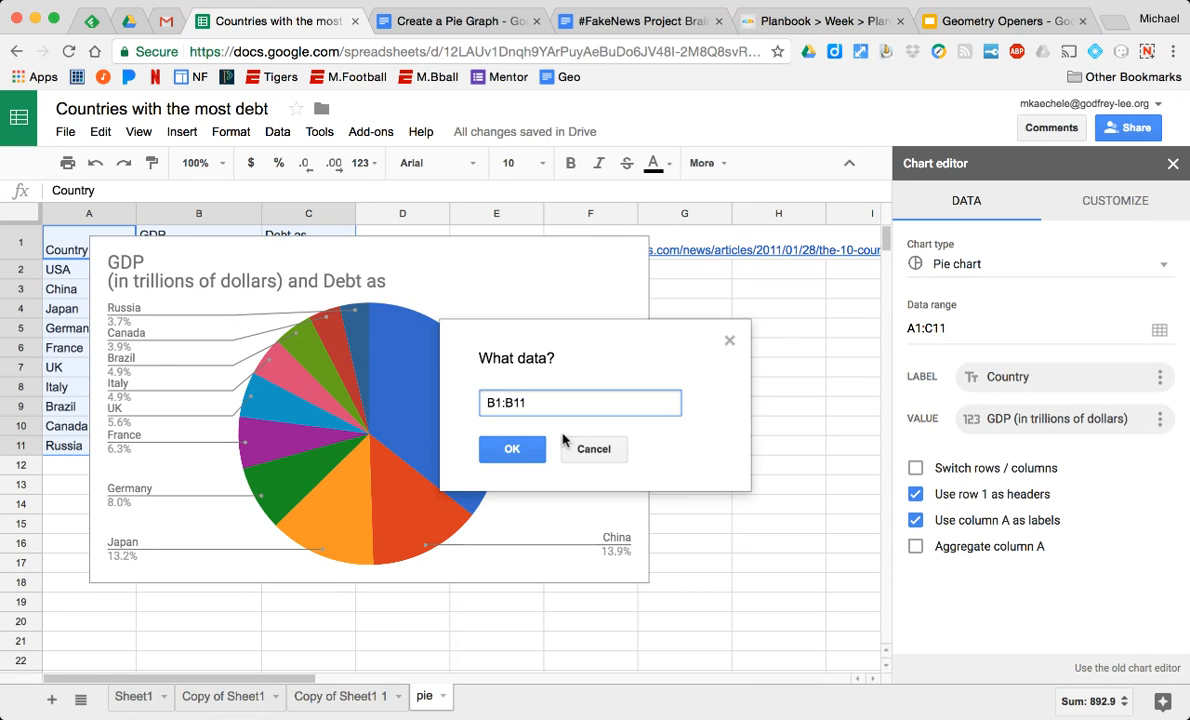
pyautogui.click(727, 340)
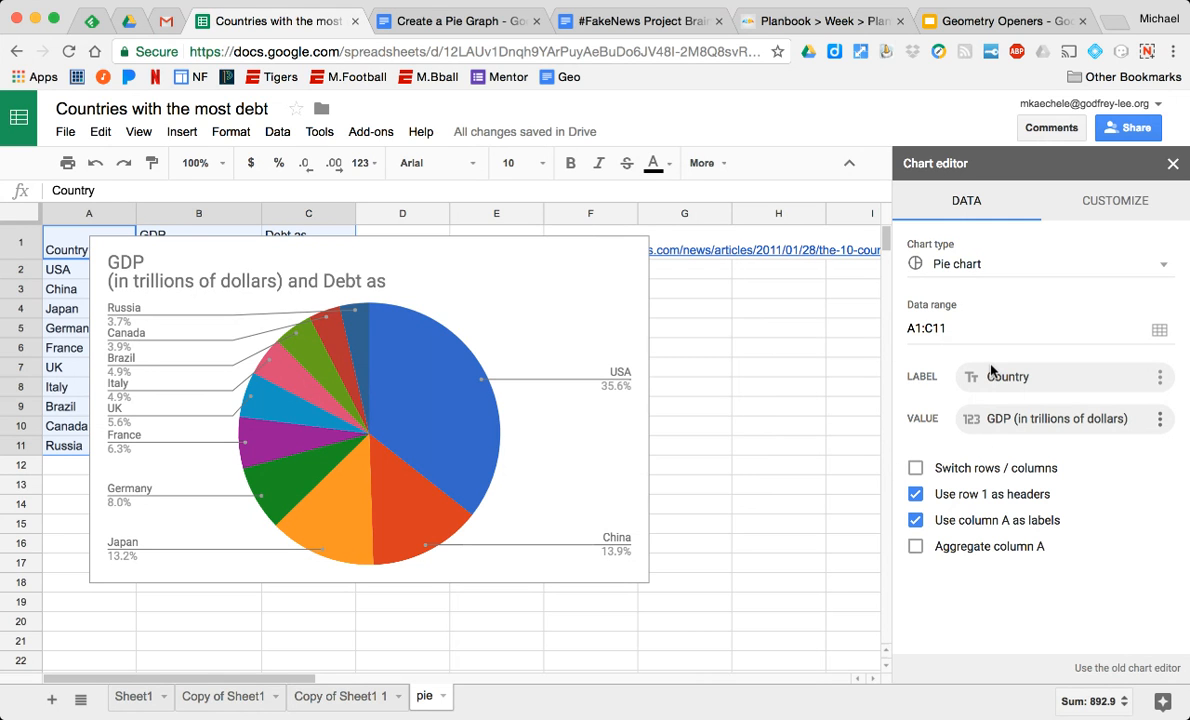
# - Try a light yellow background and the 3D style on the pie chart, reverting to white and to 2D
pyautogui.click(1012, 198)
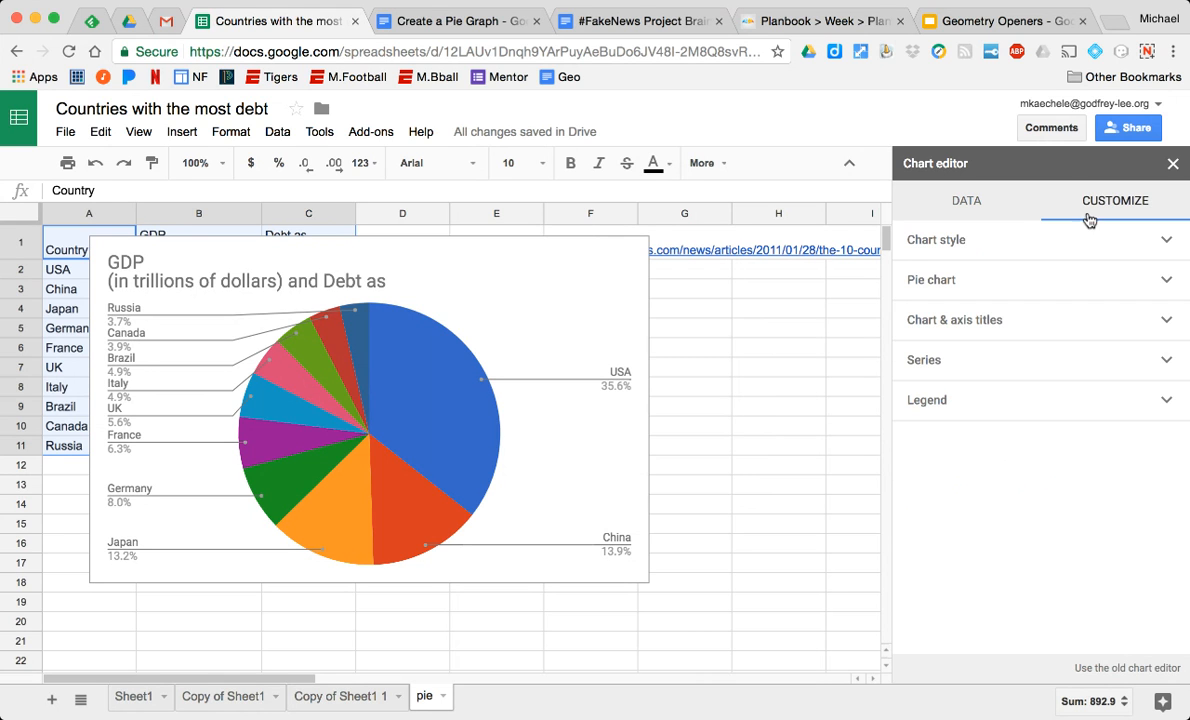
pyautogui.click(1157, 246)
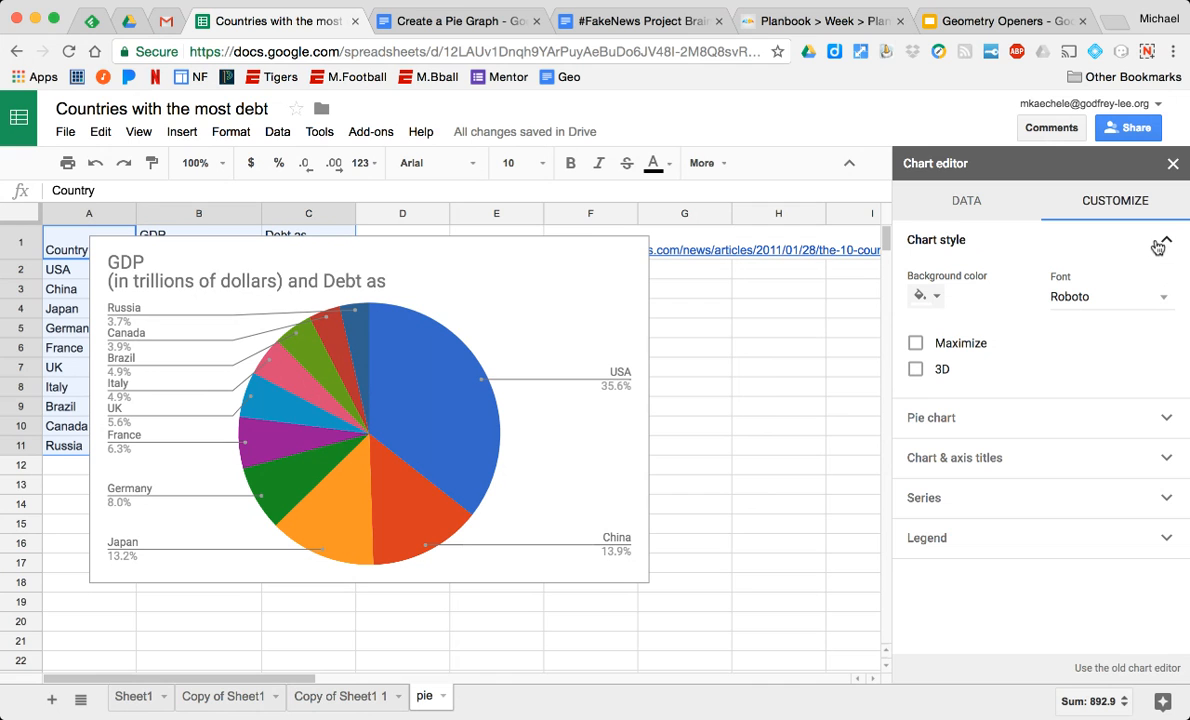
pyautogui.click(924, 295)
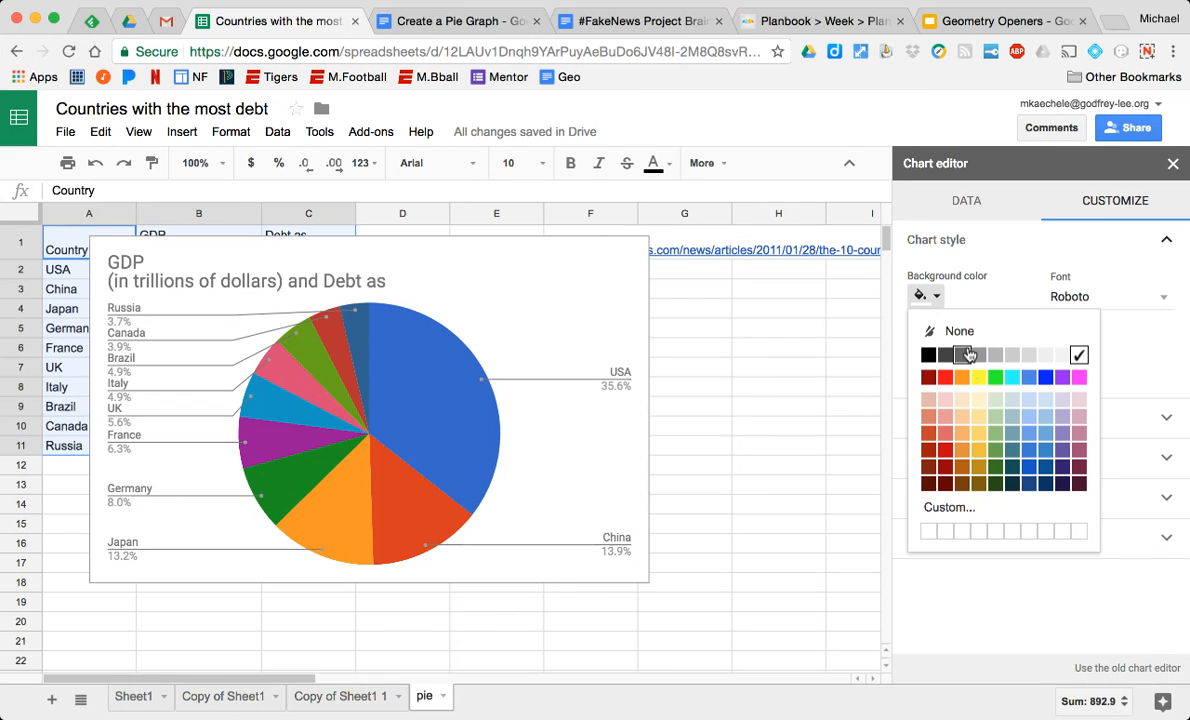
pyautogui.click(978, 398)
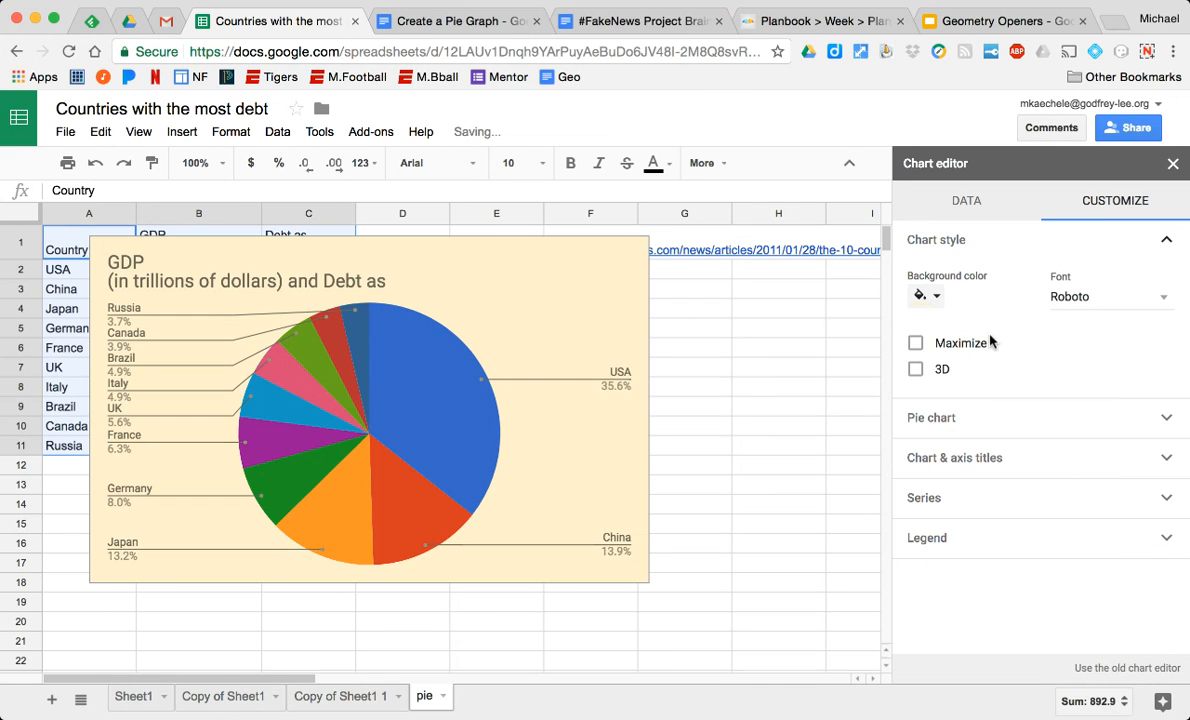
pyautogui.click(924, 295)
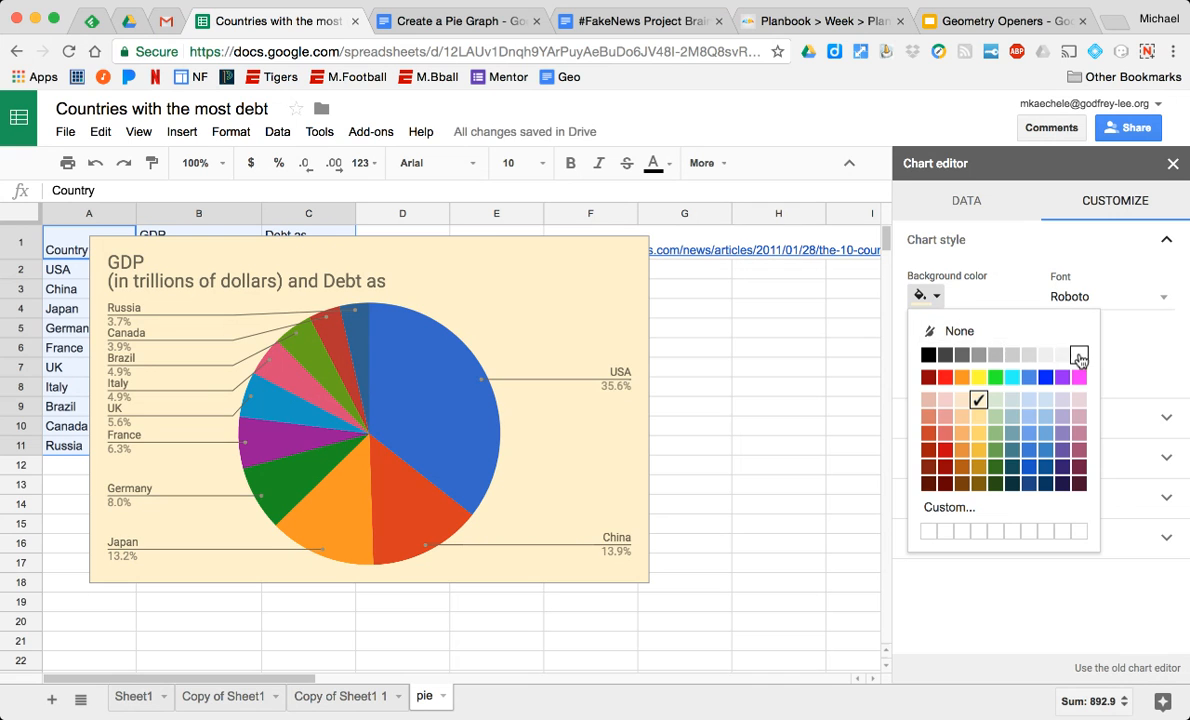
pyautogui.click(1078, 356)
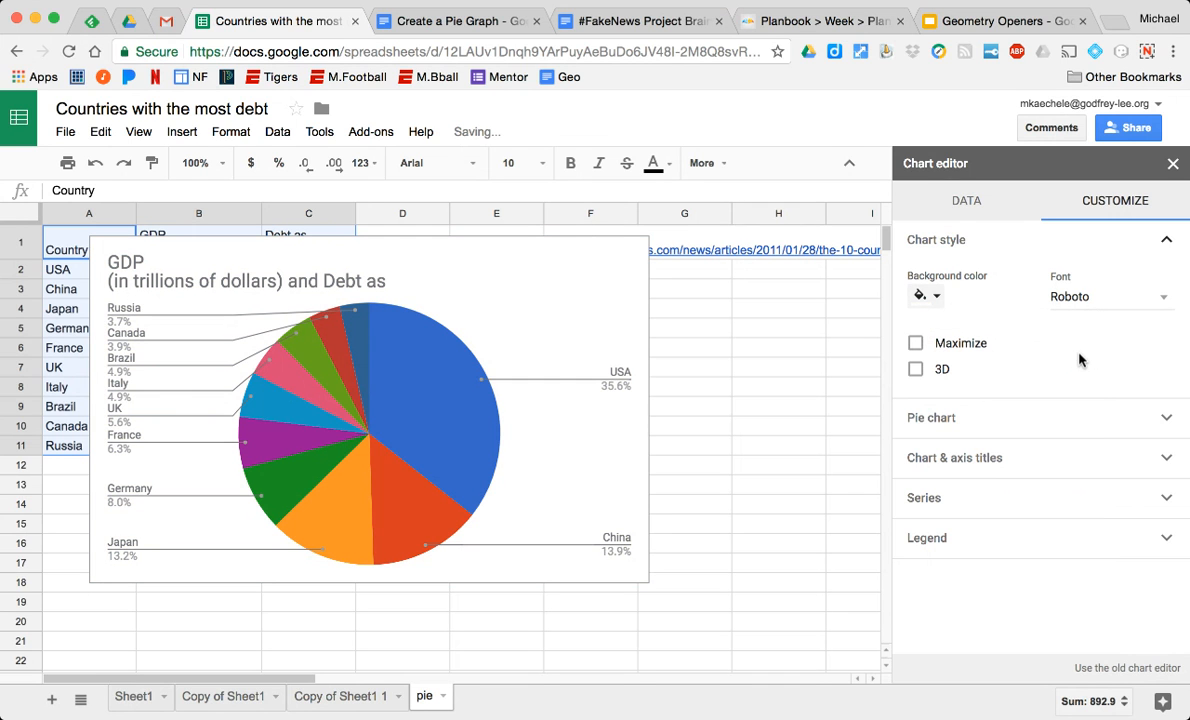
pyautogui.click(917, 370)
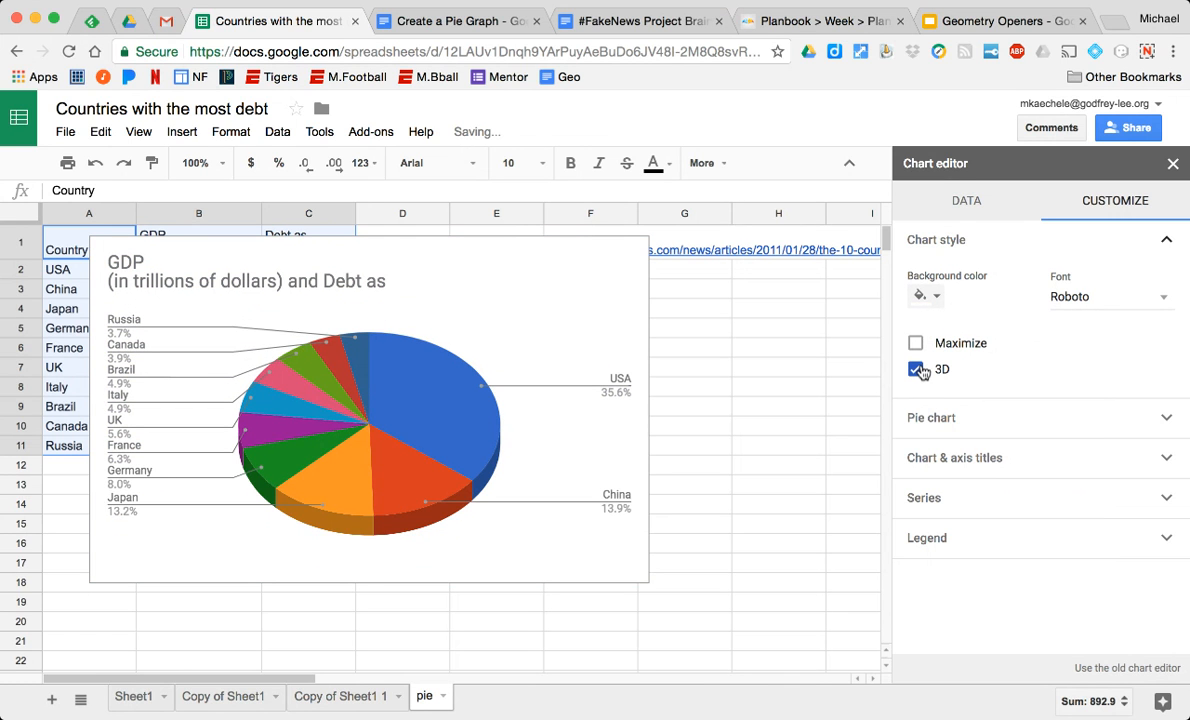
pyautogui.click(917, 370)
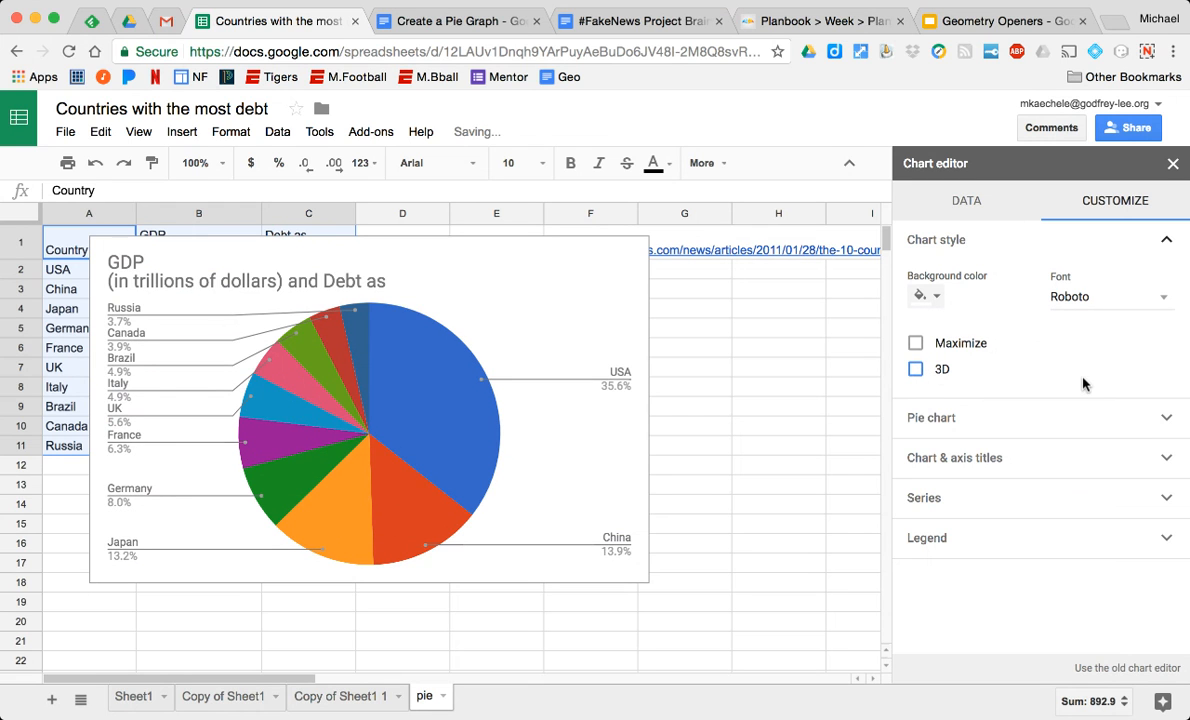
# - Try donut hole sizes of 25% and 75% on the pie chart, settling on 50%
pyautogui.click(1167, 418)
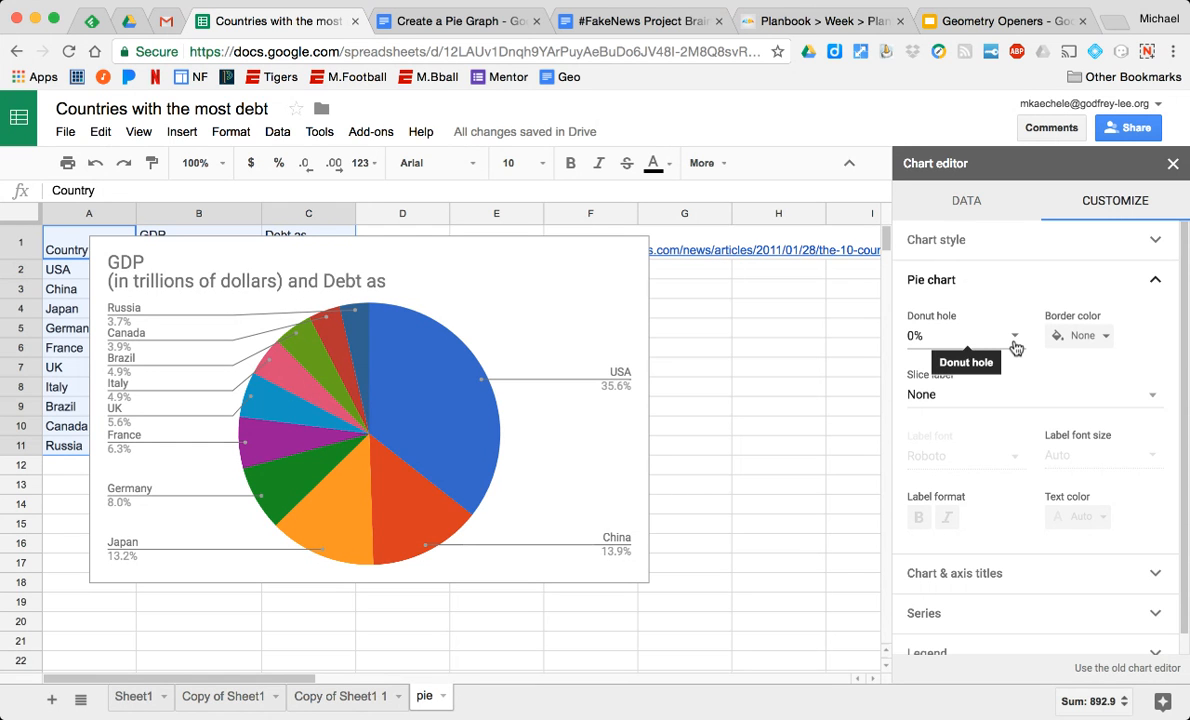
pyautogui.click(1015, 345)
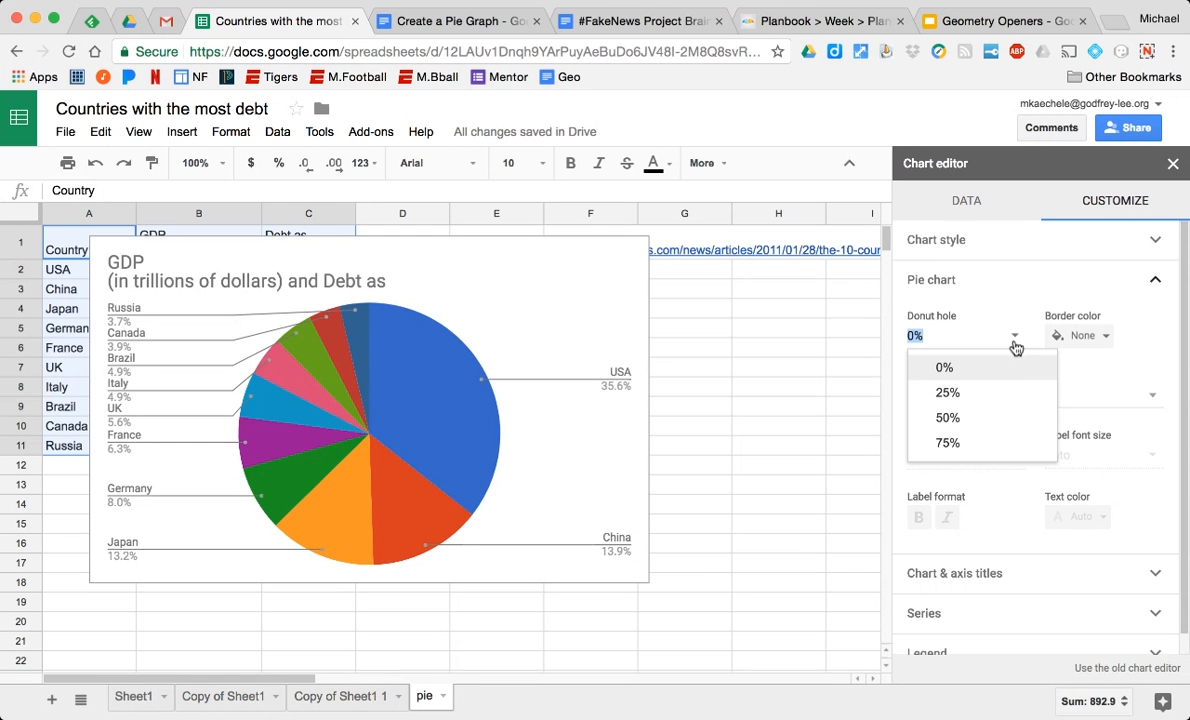
pyautogui.click(977, 403)
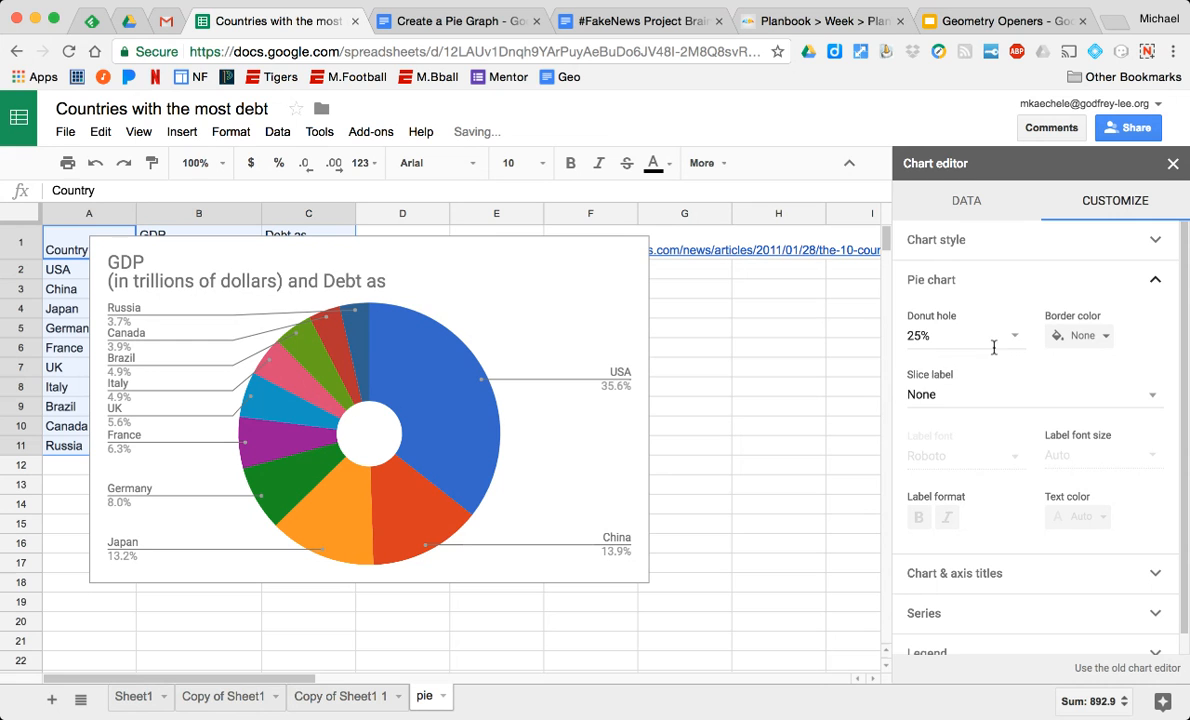
pyautogui.click(1016, 340)
pyautogui.click(986, 443)
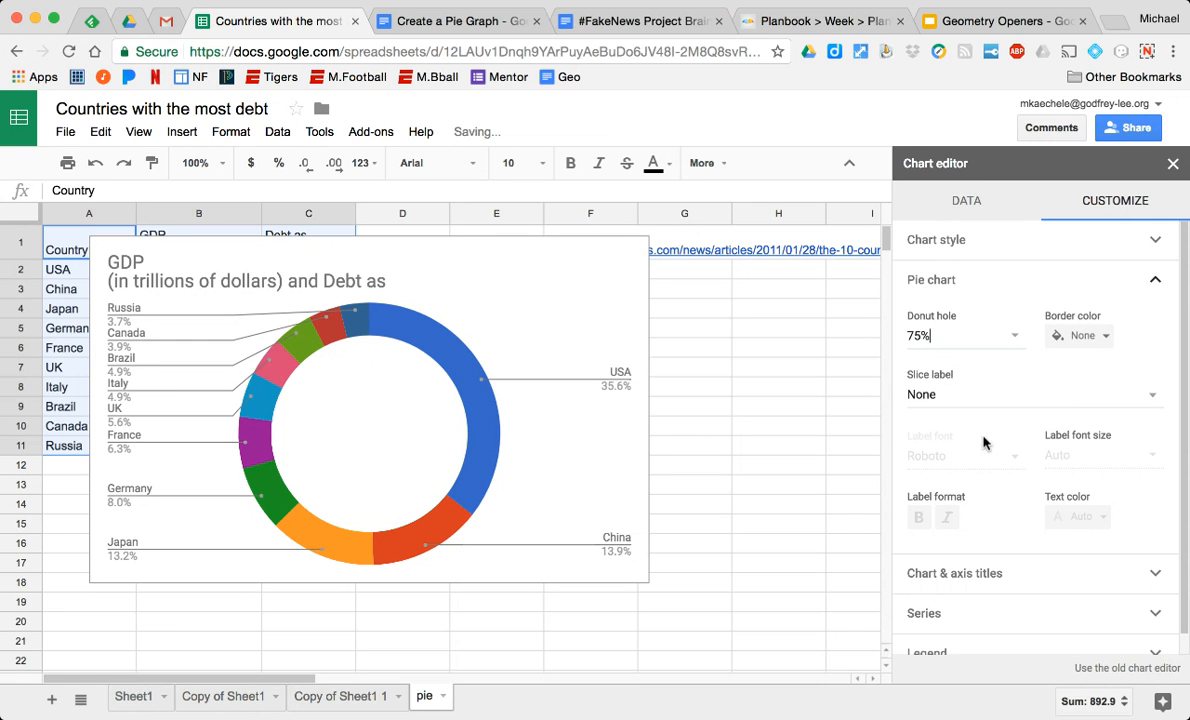
pyautogui.click(945, 338)
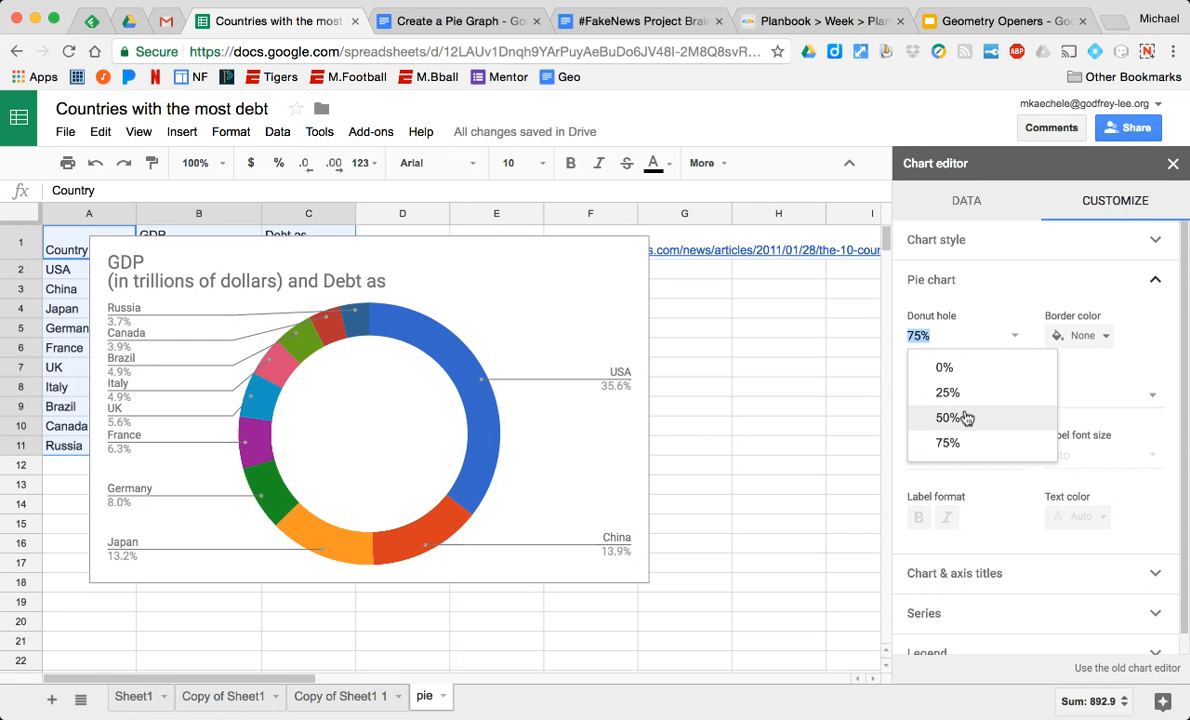
pyautogui.click(966, 418)
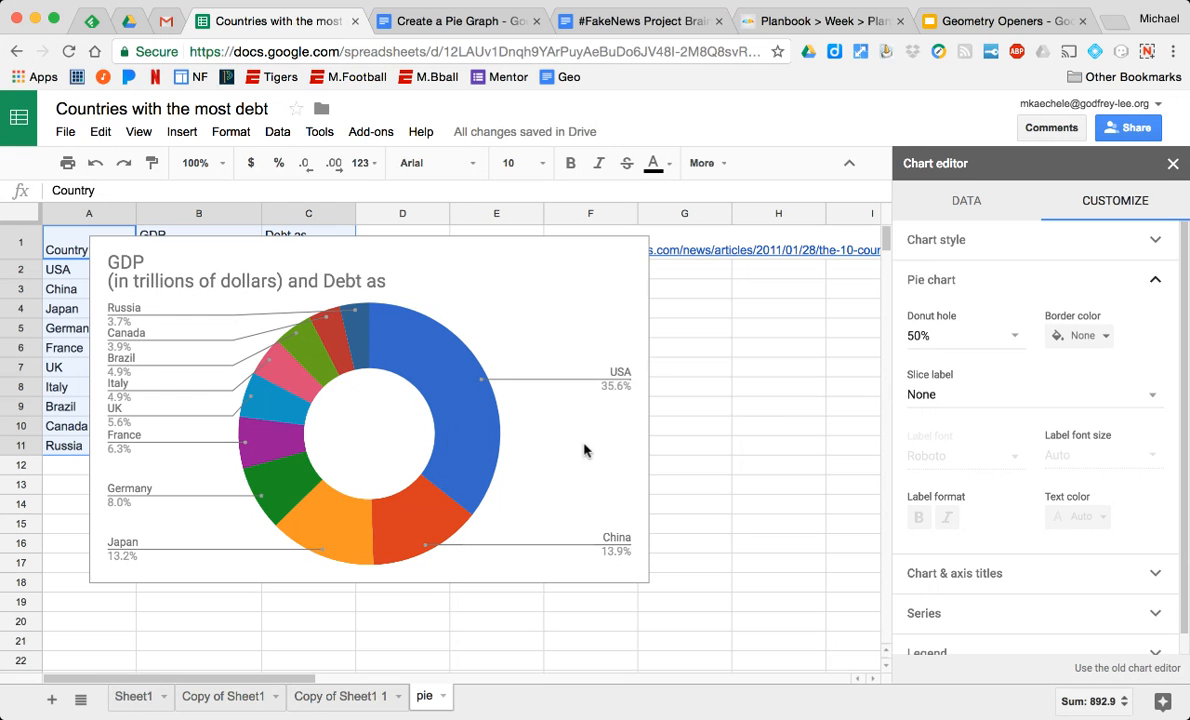
# - Set the pie chart's slice label to Label
pyautogui.click(1153, 398)
pyautogui.click(1094, 407)
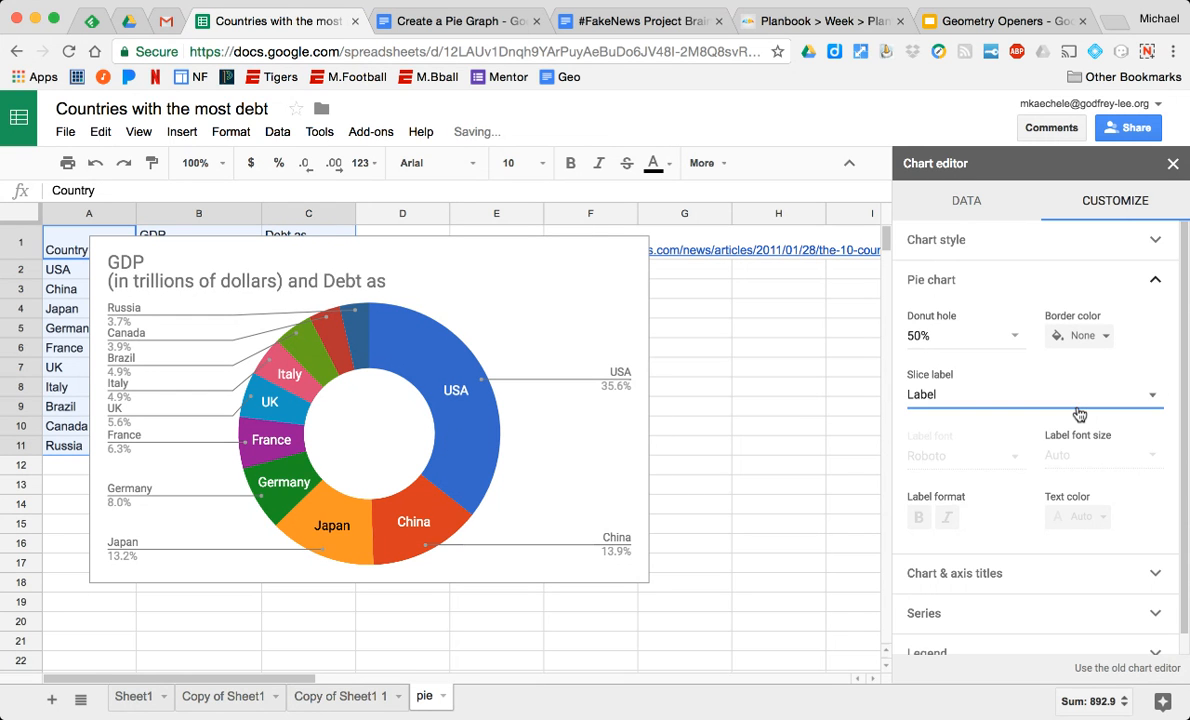
# - Set the doughnut chart's slice label to Value
pyautogui.click(1155, 398)
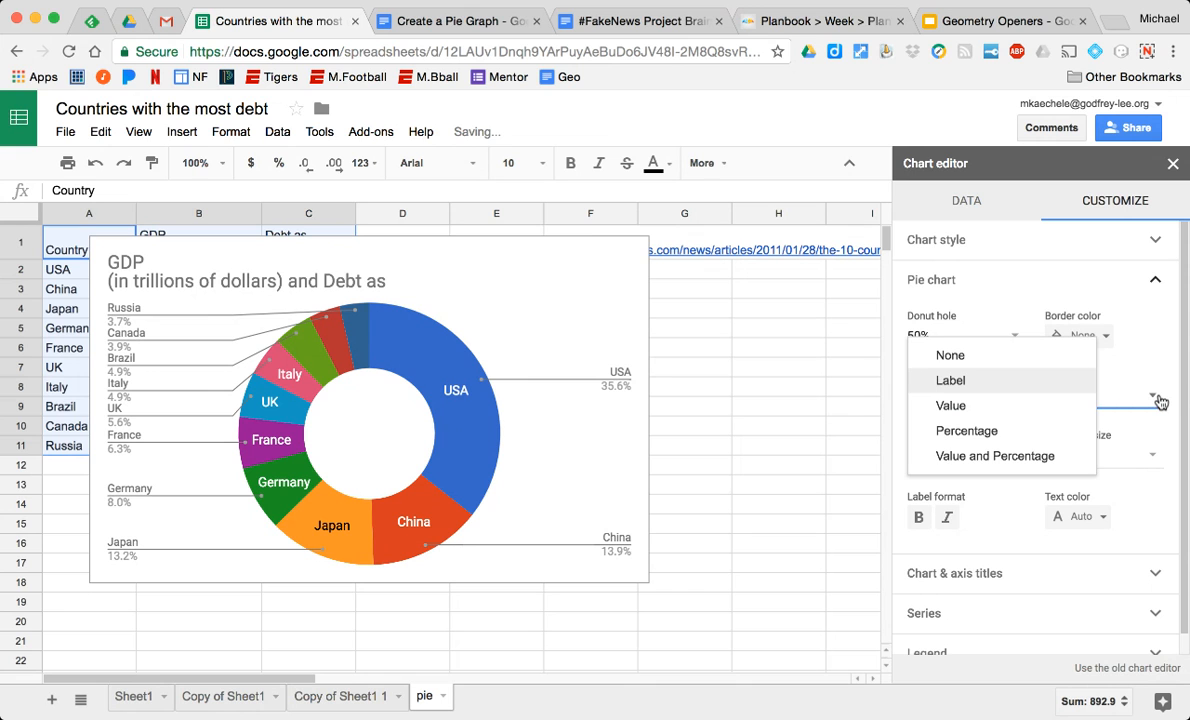
pyautogui.click(1062, 408)
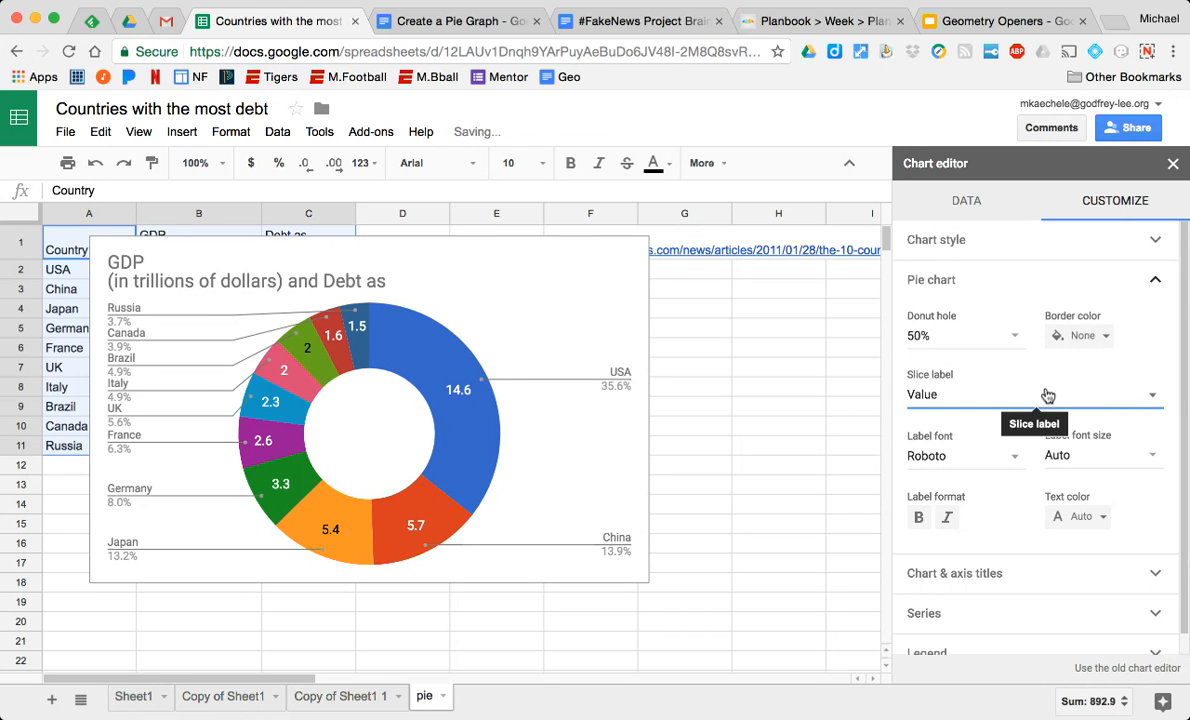
pyautogui.click(1152, 400)
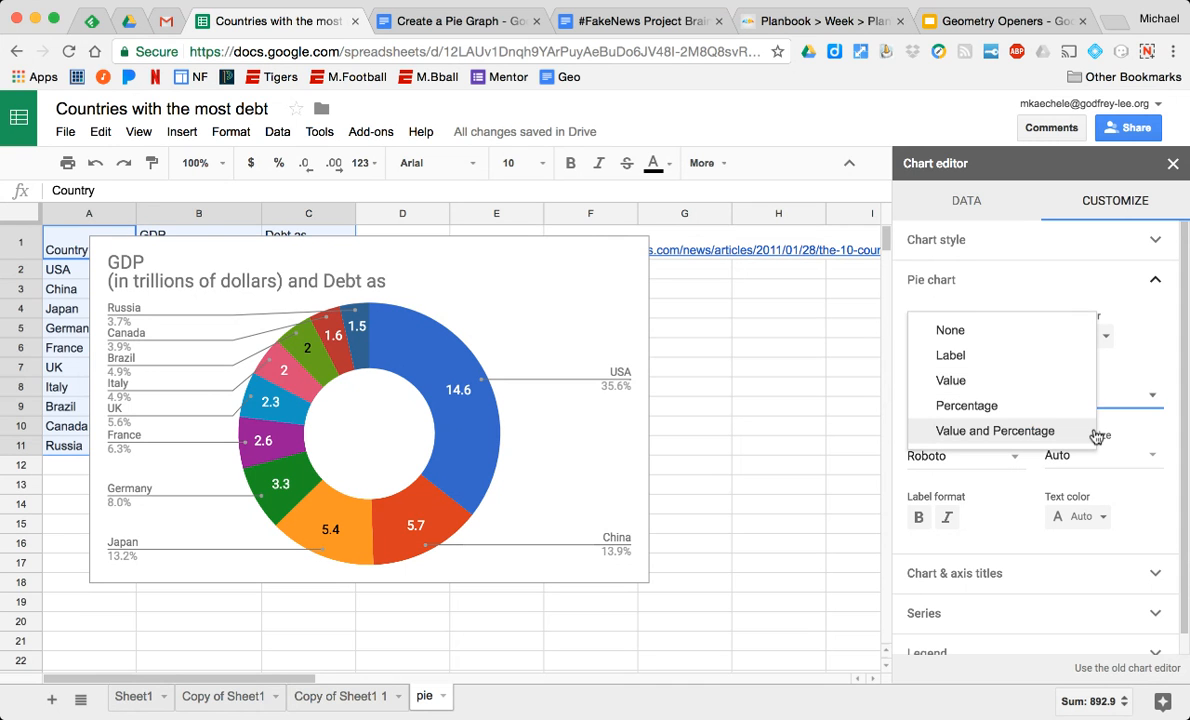
pyautogui.click(1065, 394)
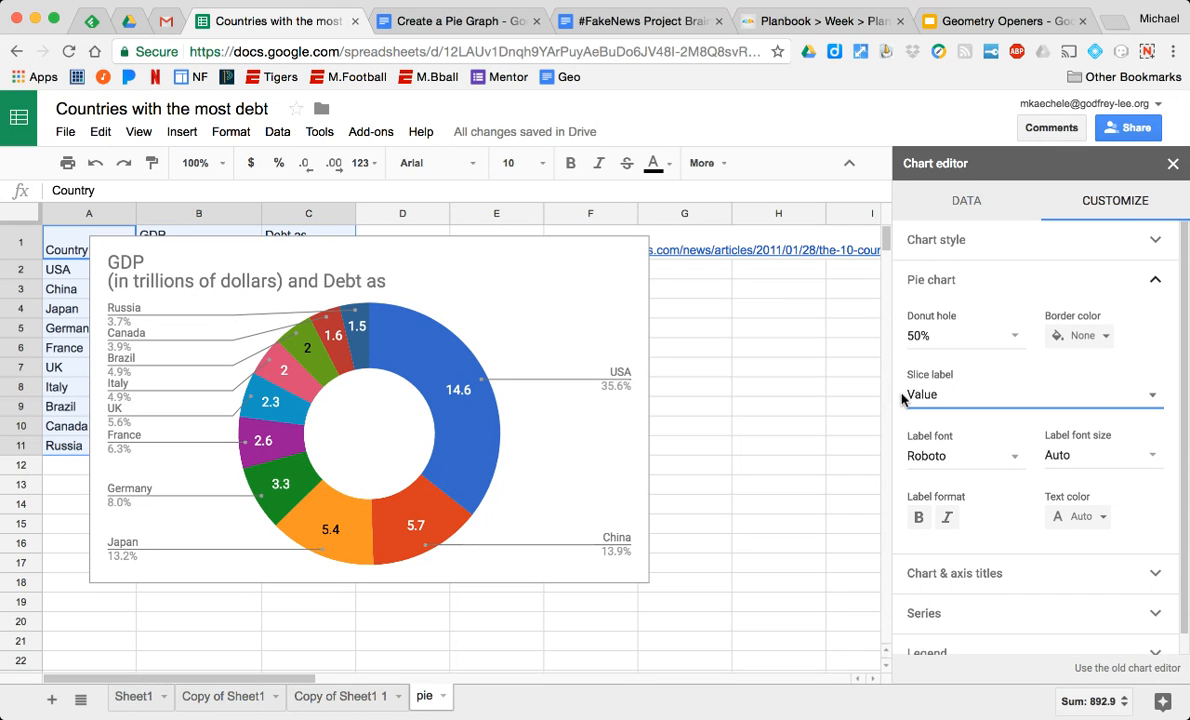
# - Change the chart title text to "GDP (in trillions of dollars)", removing the debt wording
pyautogui.scroll(-1, 1012, 446)
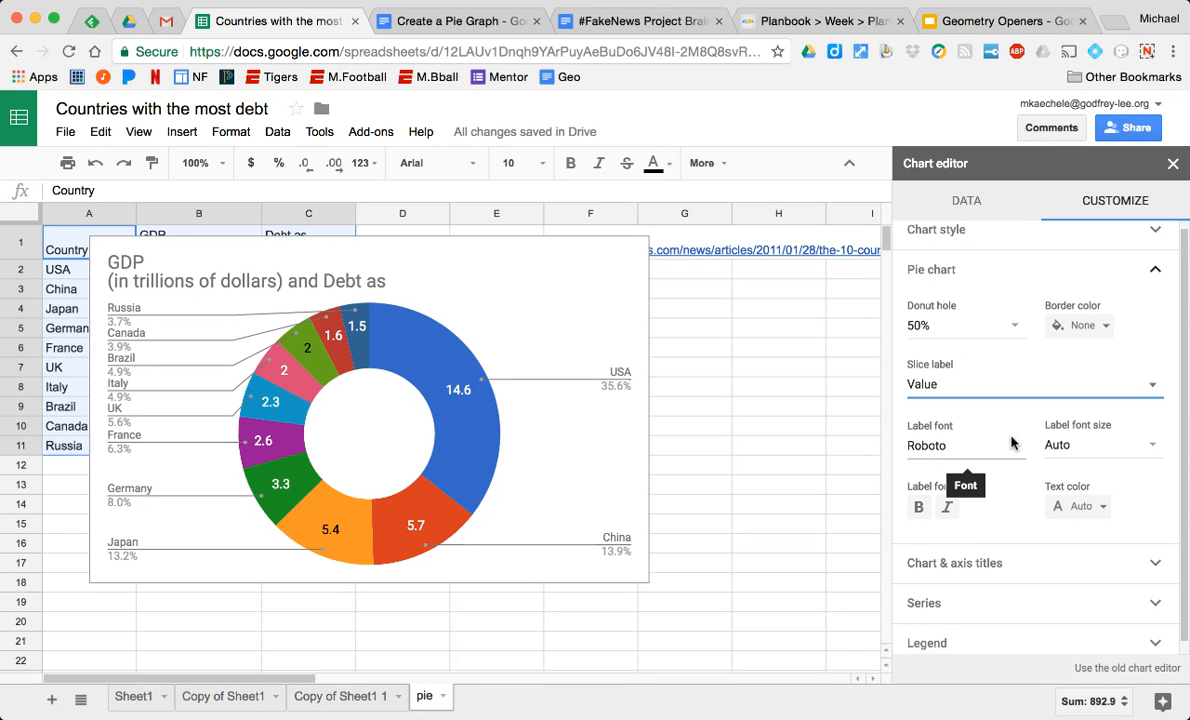
pyautogui.click(1148, 552)
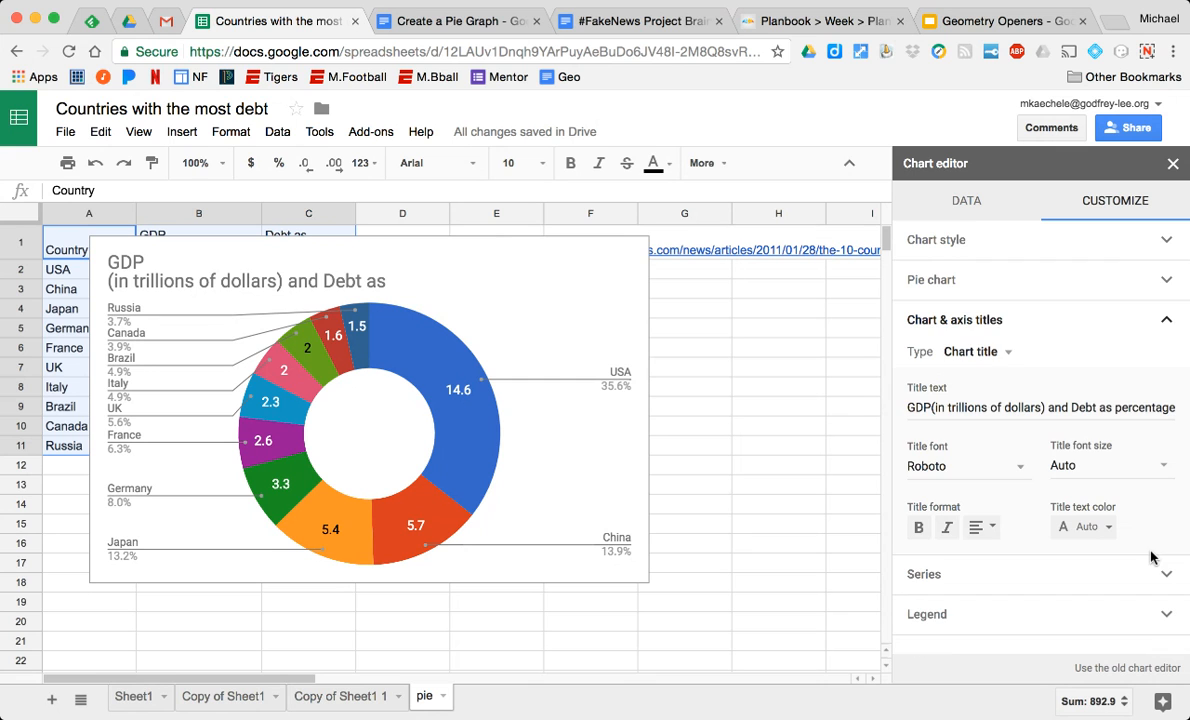
pyautogui.click(1127, 404)
pyautogui.write('of GDP')
pyautogui.press('BackSpace')
pyautogui.press('BackSpace')
pyautogui.press('BackSpace')
pyautogui.press('BackSpace')
pyautogui.press('BackSpace')
pyautogui.press('BackSpace')
pyautogui.press('BackSpace')
pyautogui.press('BackSpace')
pyautogui.press('BackSpace')
pyautogui.press('BackSpace')
pyautogui.press('BackSpace')
pyautogui.press('BackSpace')
pyautogui.press('BackSpace')
pyautogui.press('BackSpace')
pyautogui.press('BackSpace')
pyautogui.press('BackSpace')
pyautogui.press('BackSpace')
pyautogui.press('BackSpace')
pyautogui.press('BackSpace')
pyautogui.press('BackSpace')
pyautogui.press('BackSpace')
pyautogui.press('BackSpace')
pyautogui.press('BackSpace')
pyautogui.press('BackSpace')
pyautogui.press('BackSpace')
pyautogui.press('BackSpace')
pyautogui.press('BackSpace')
pyautogui.press('BackSpace')
pyautogui.press('BackSpace')
pyautogui.press('BackSpace')
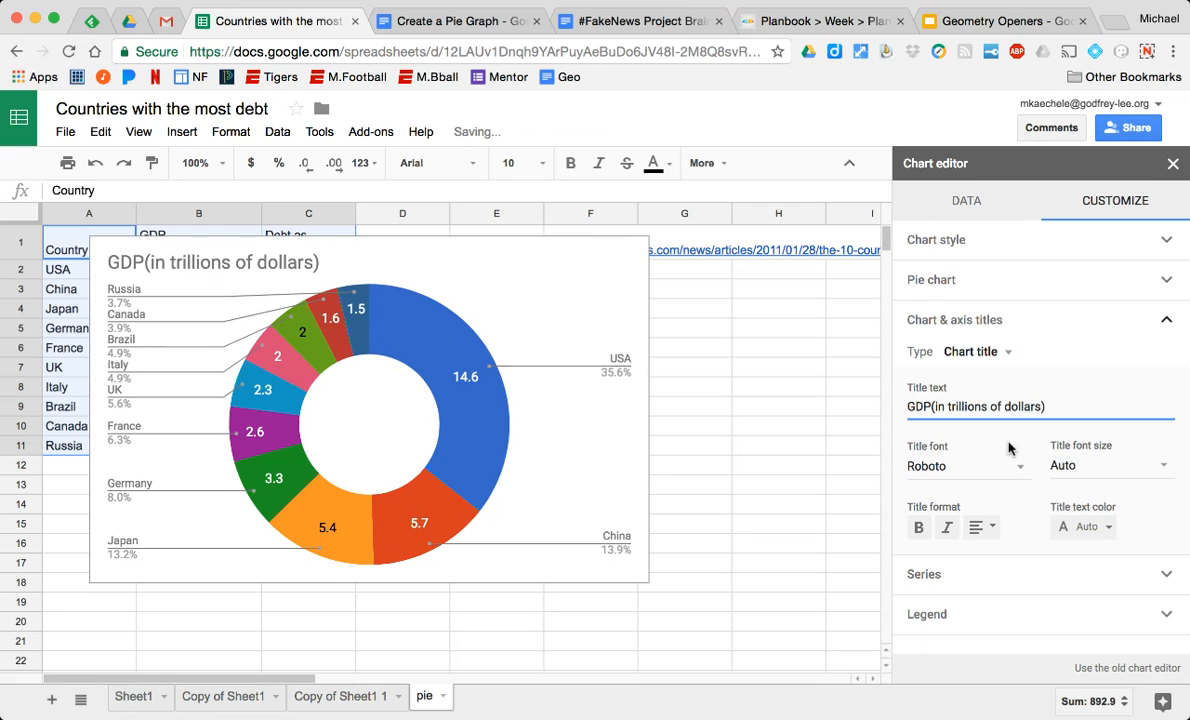
pyautogui.click(932, 406)
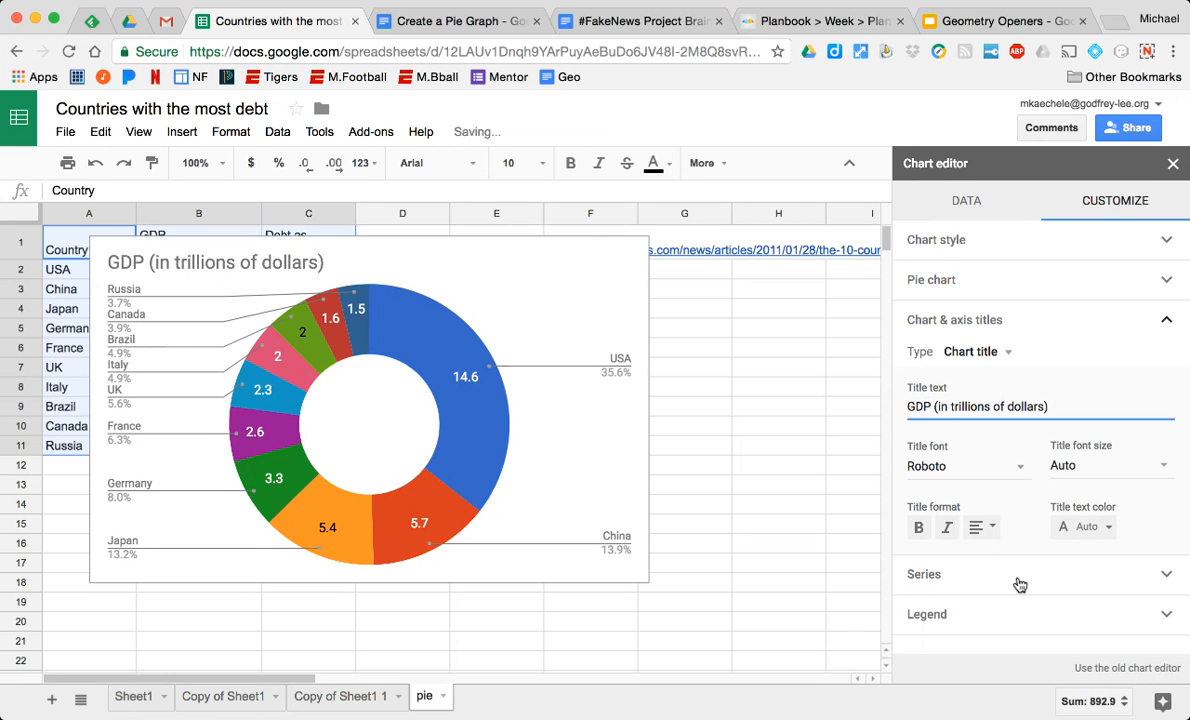
# - Set the chart's legend position to Right and finish editing the chart
pyautogui.click(1163, 573)
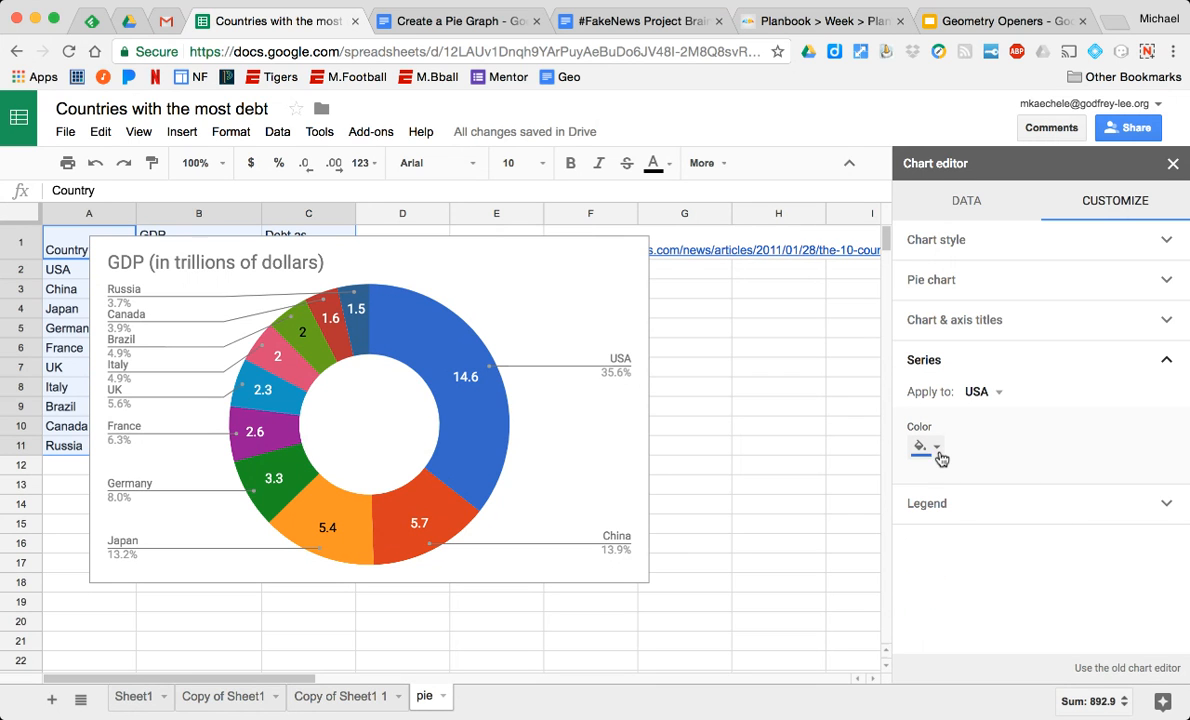
pyautogui.click(1163, 503)
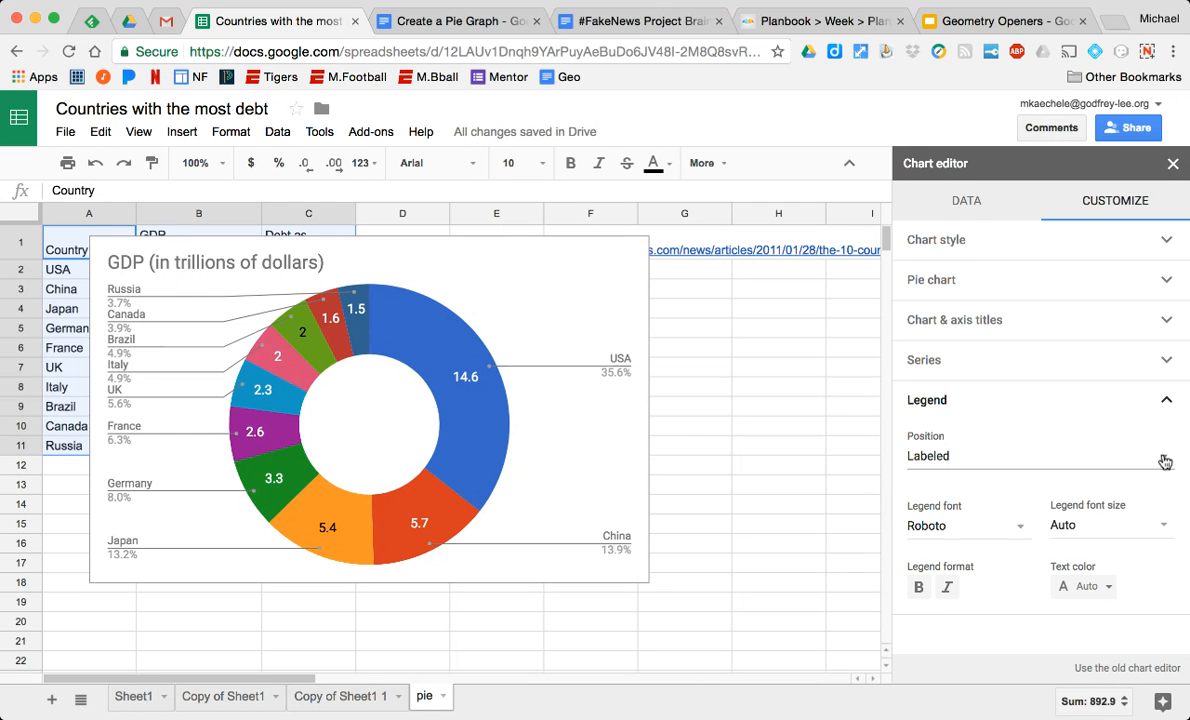
pyautogui.click(1164, 458)
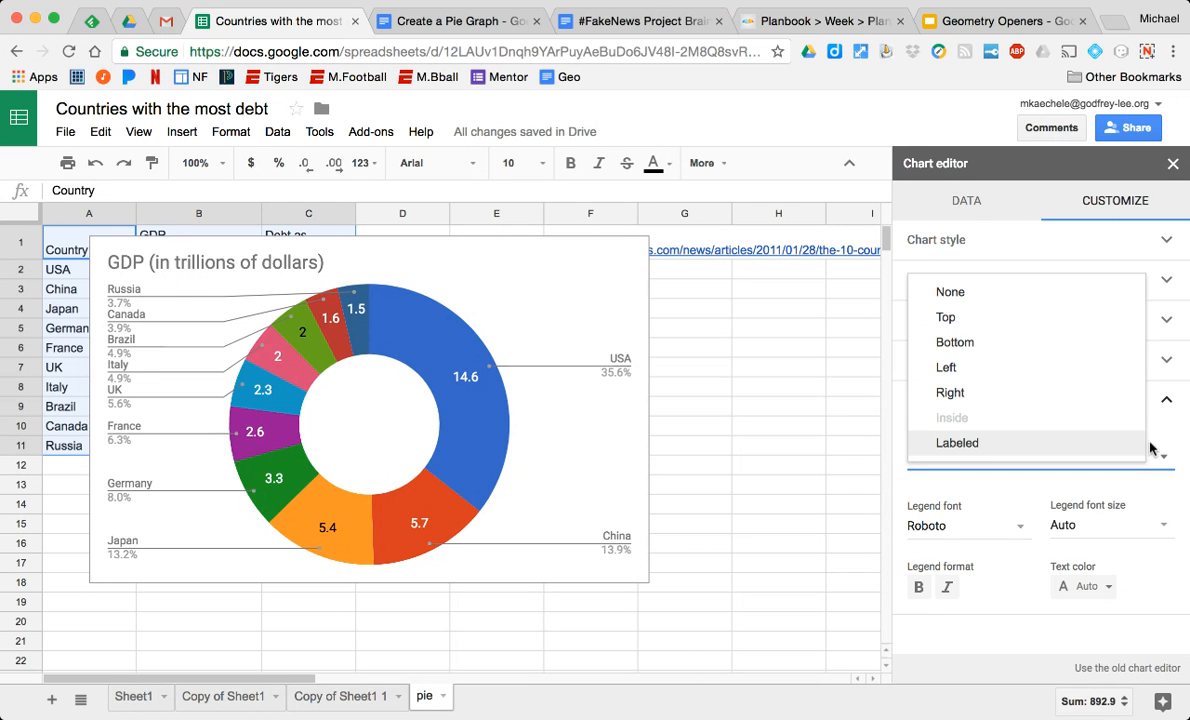
pyautogui.click(1043, 405)
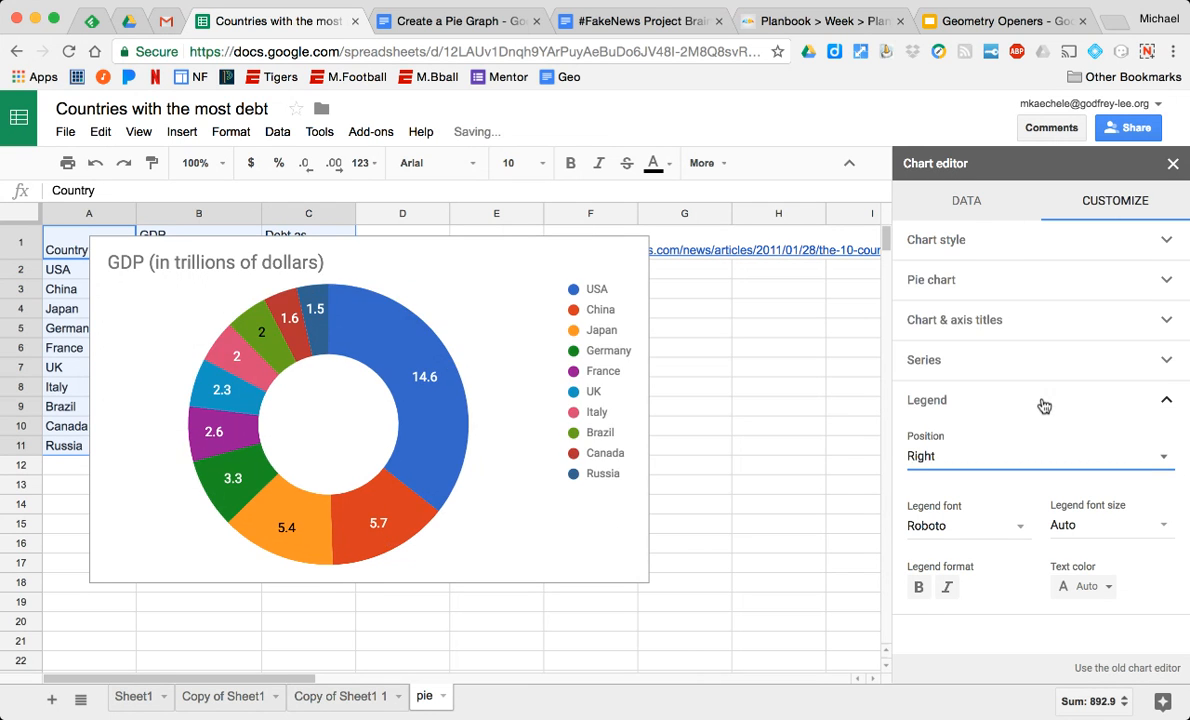
pyautogui.click(1164, 457)
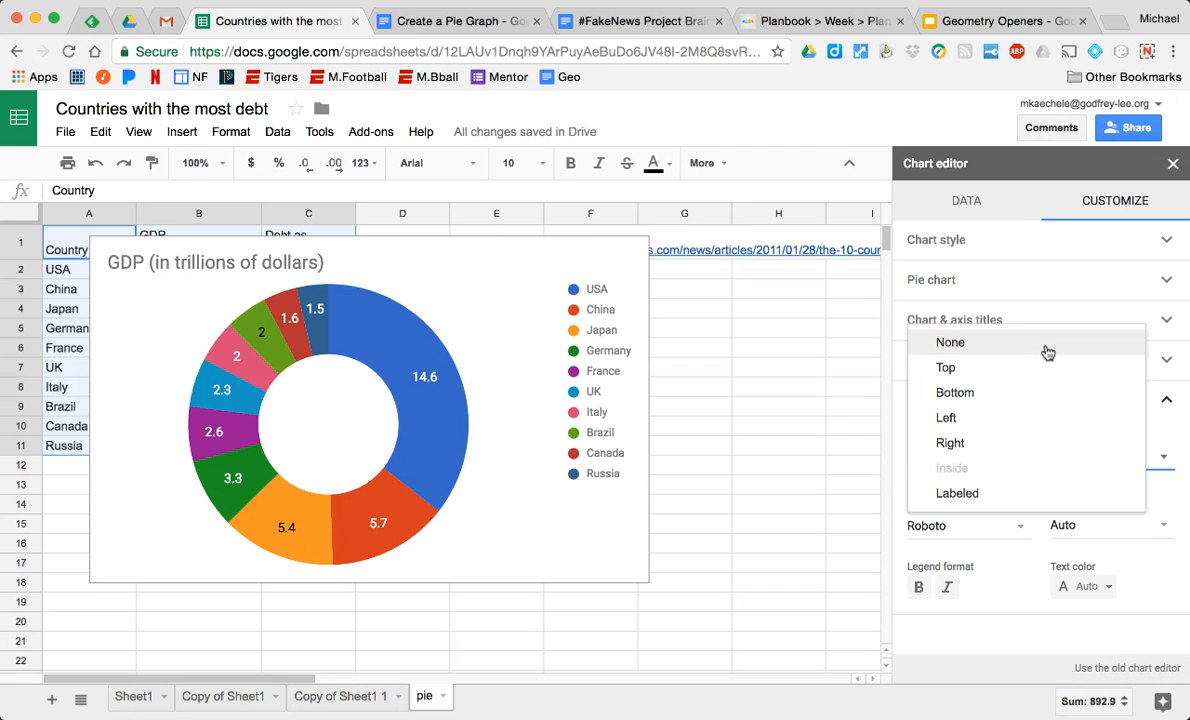
pyautogui.click(842, 430)
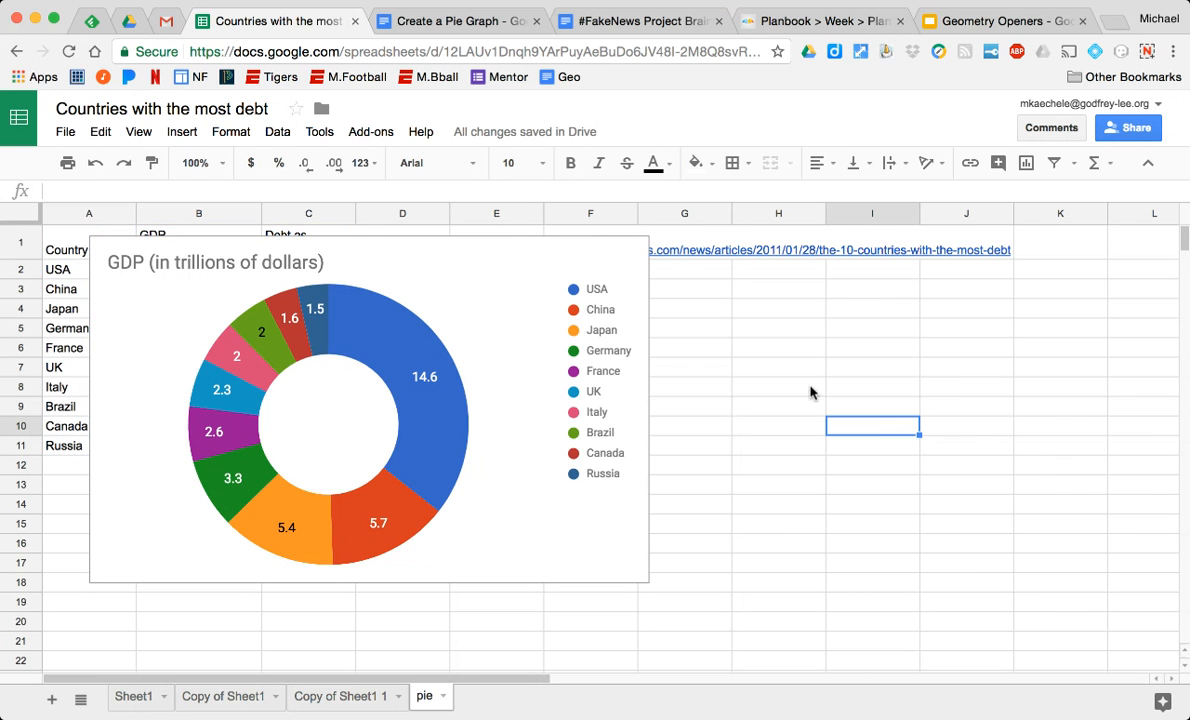
# - Reopen the doughnut chart for editing, review its legend settings, and close the editor
pyautogui.click(528, 350)
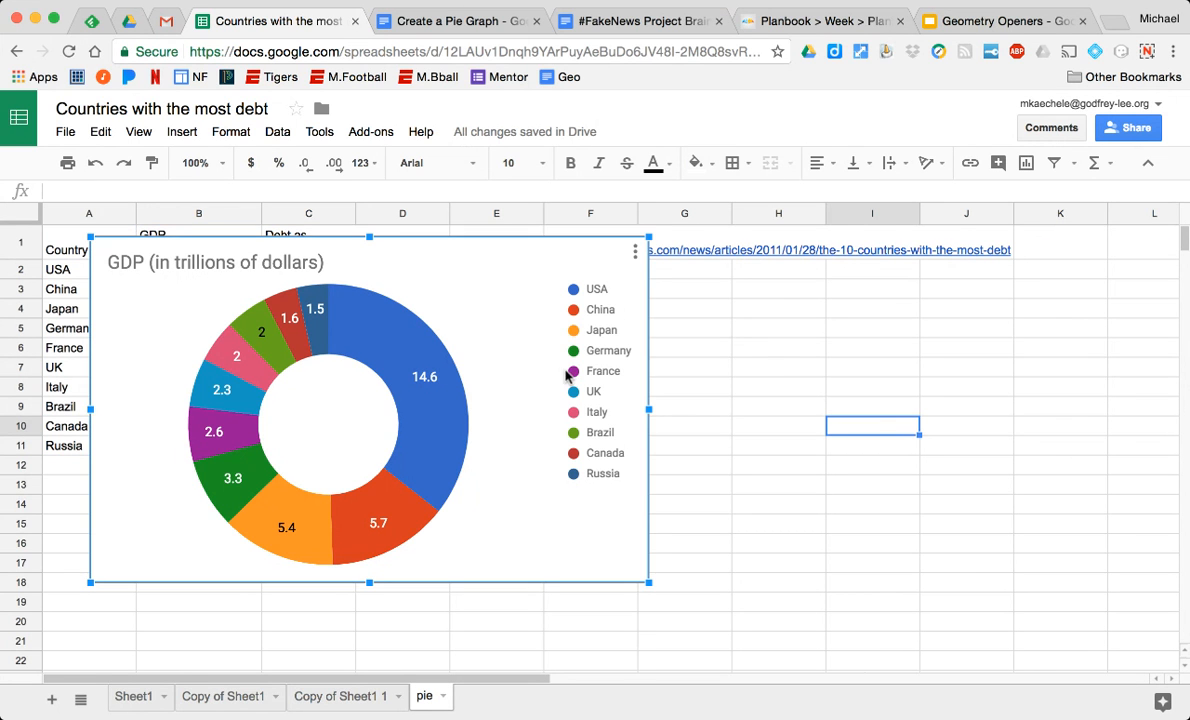
pyautogui.click(635, 252)
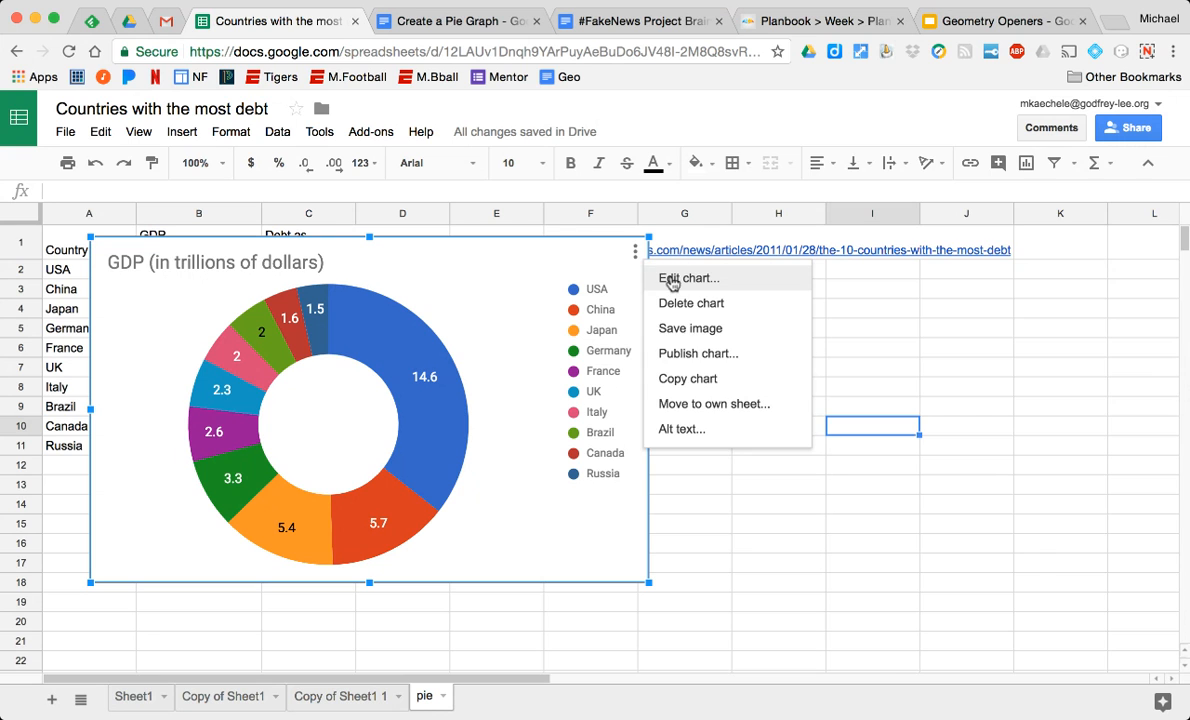
pyautogui.click(670, 278)
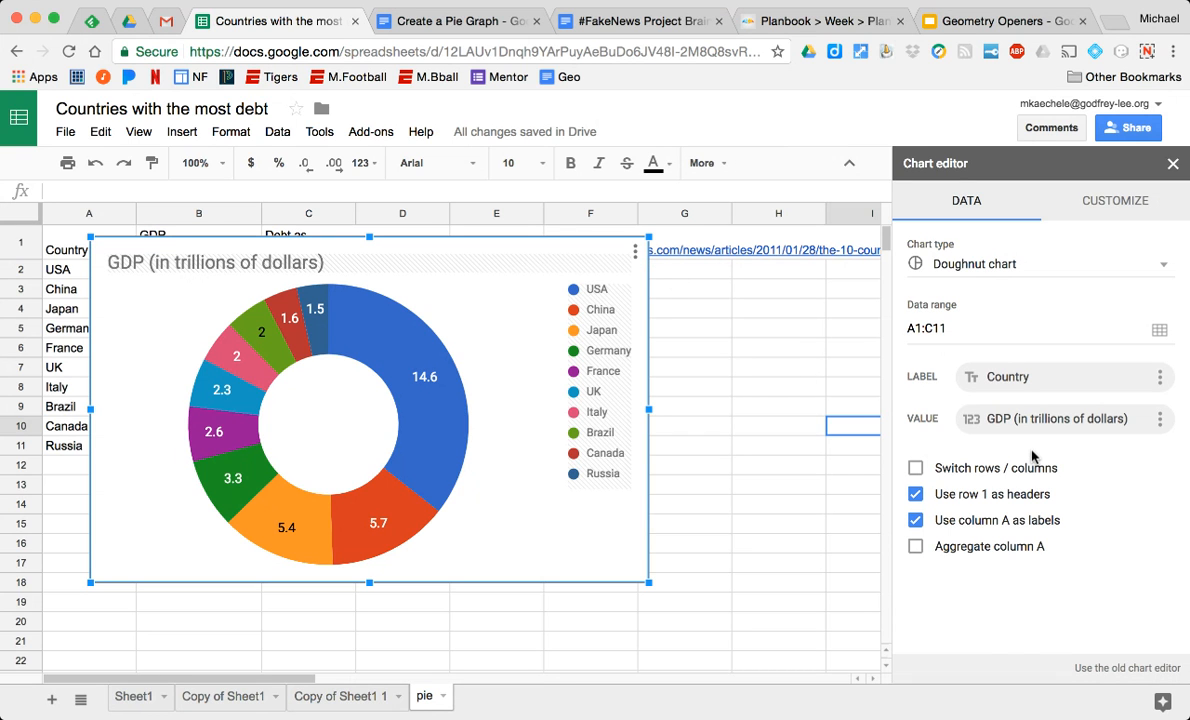
pyautogui.click(1114, 205)
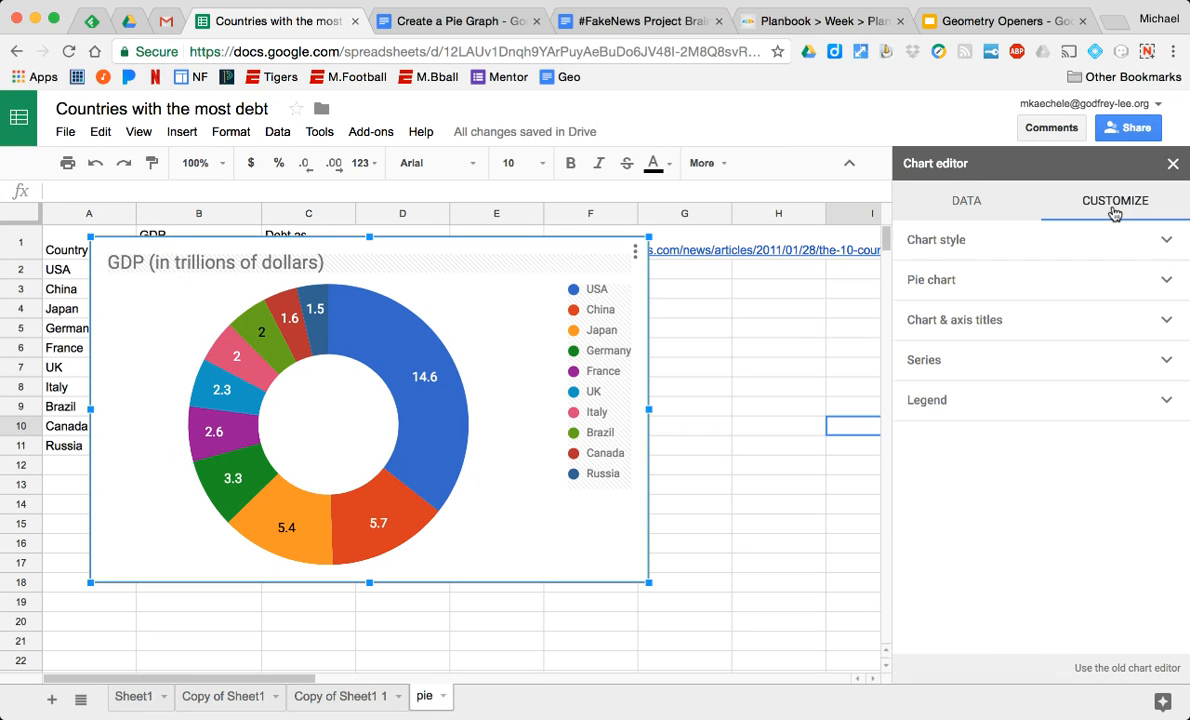
pyautogui.click(1152, 401)
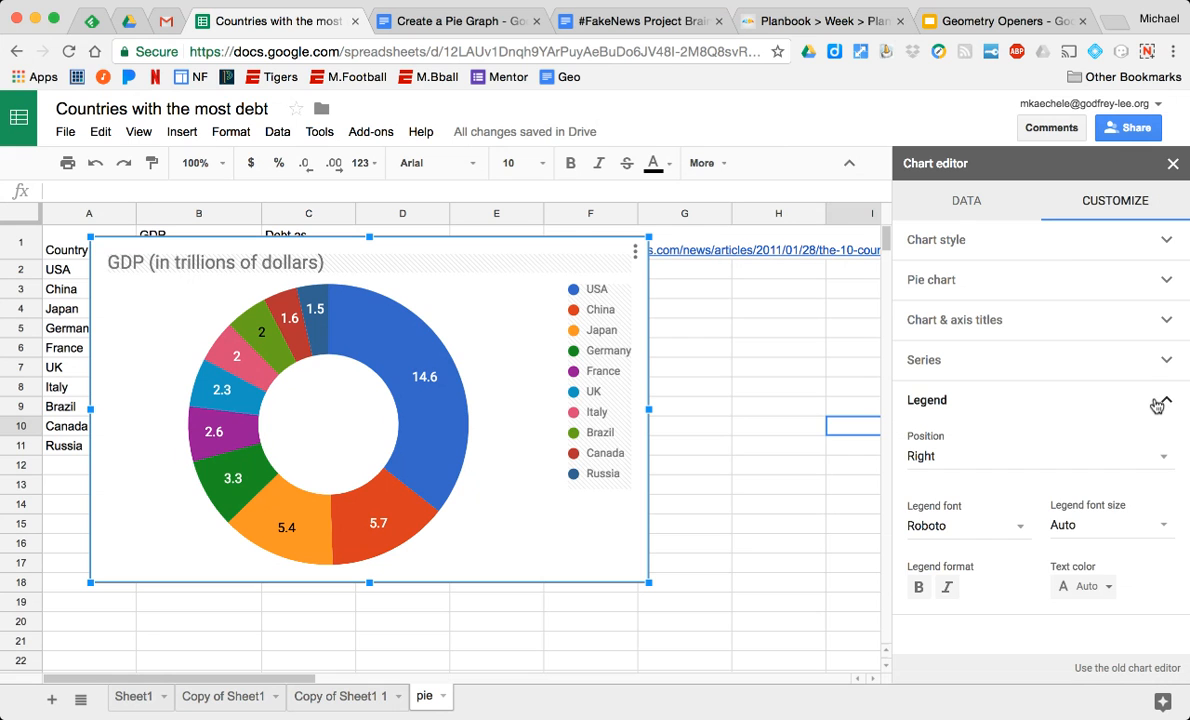
pyautogui.click(1172, 163)
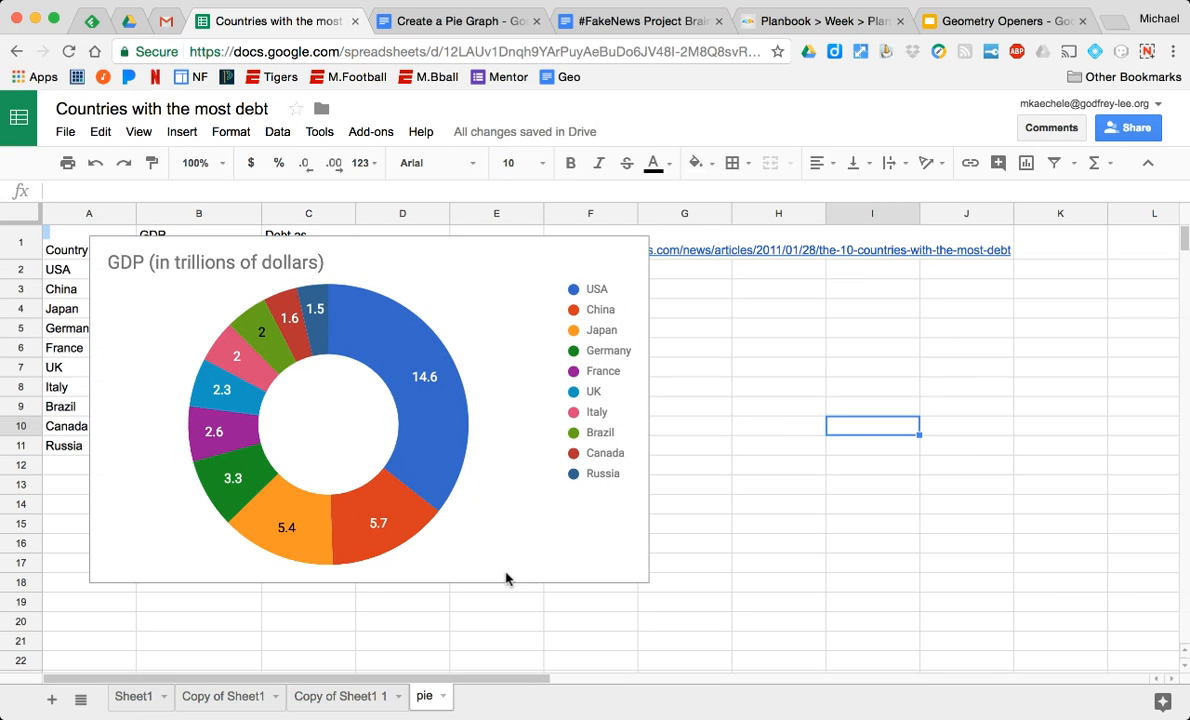
# - Move the doughnut chart down off the data and create a second chart from A1:C11 as a Pie chart
pyautogui.click(548, 532)
pyautogui.moveTo(254, 331); pyautogui.dragTo(407, 527)
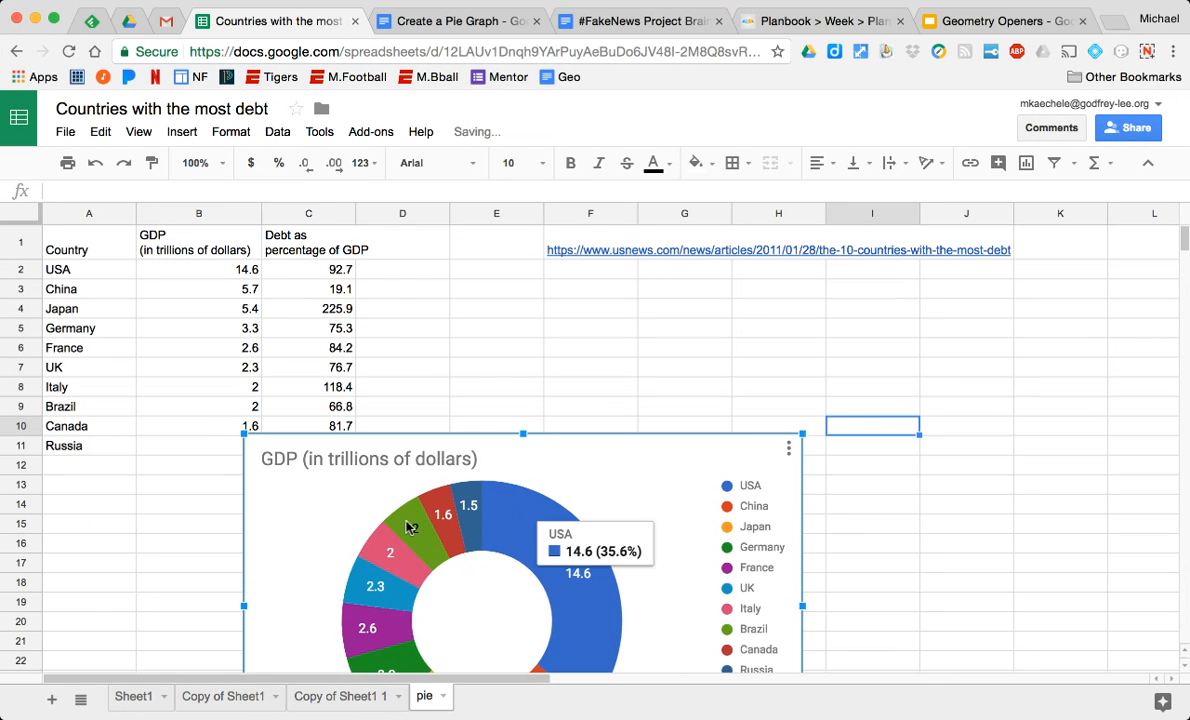
pyautogui.moveTo(88, 228); pyautogui.dragTo(313, 442)
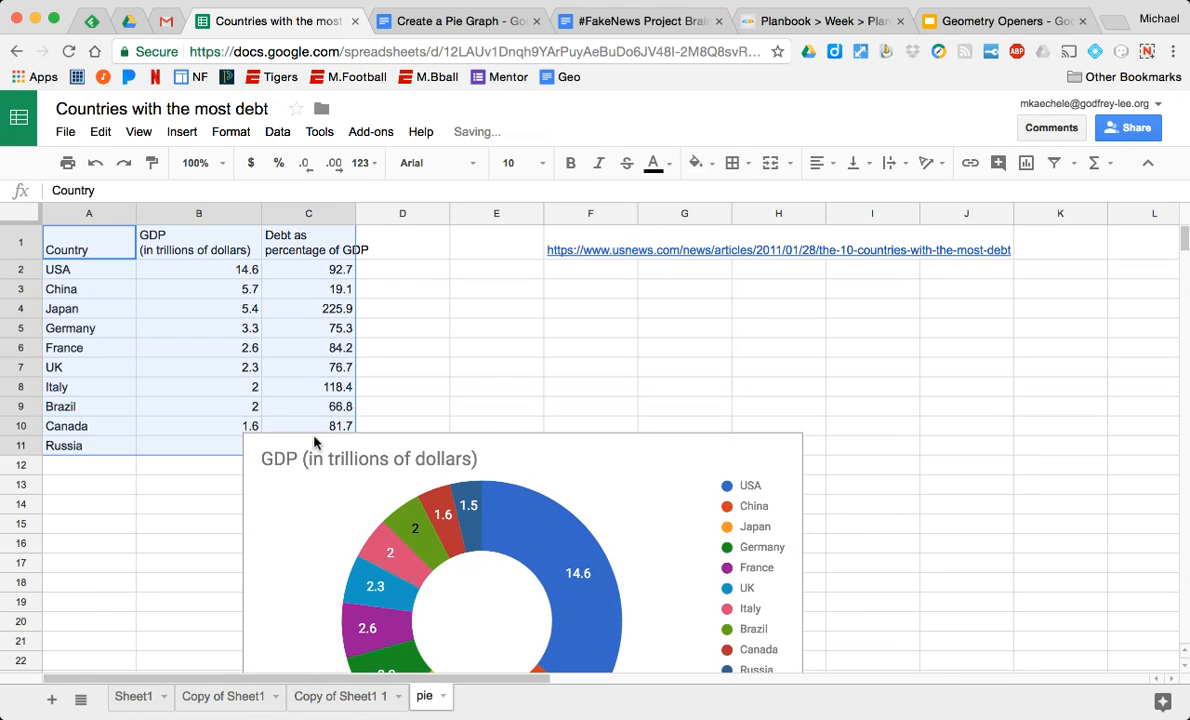
pyautogui.click(1027, 164)
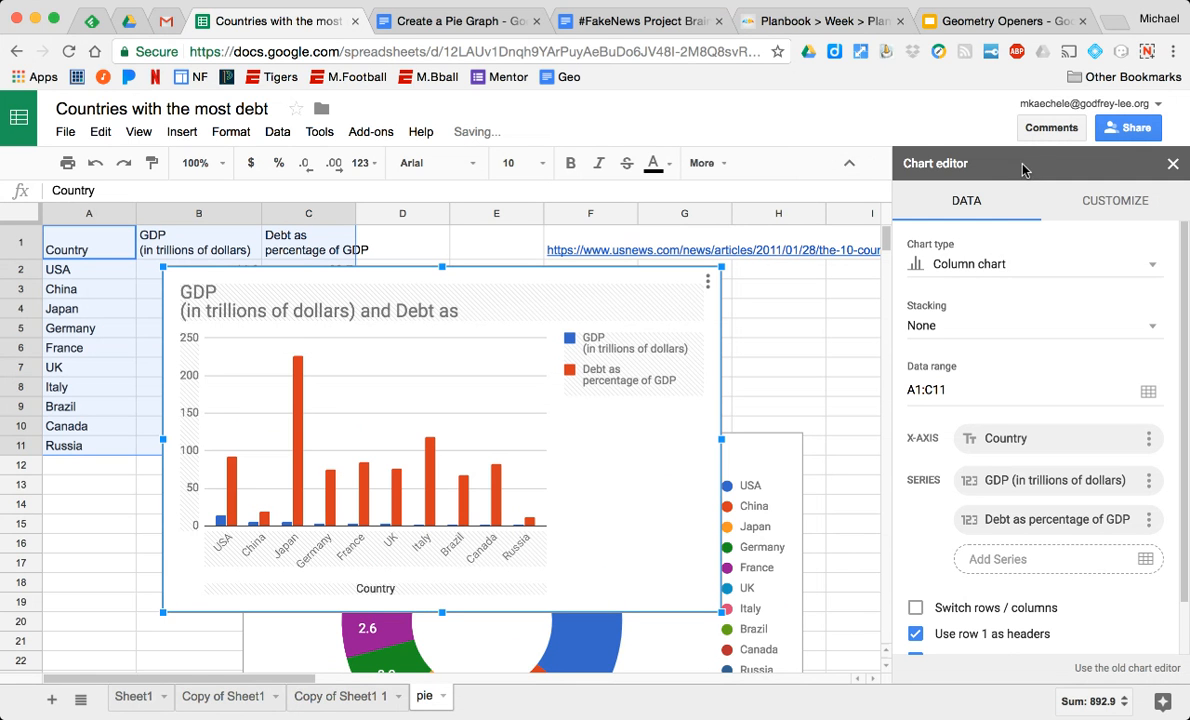
pyautogui.click(1070, 270)
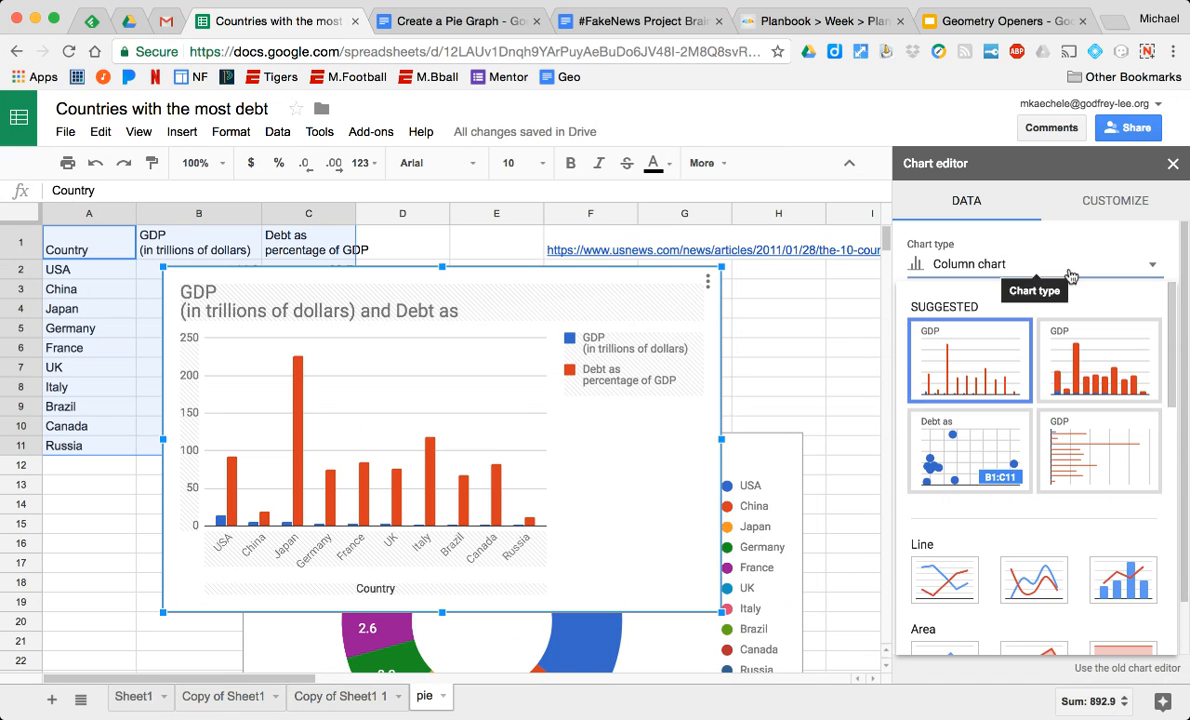
pyautogui.scroll(-5, 977, 470)
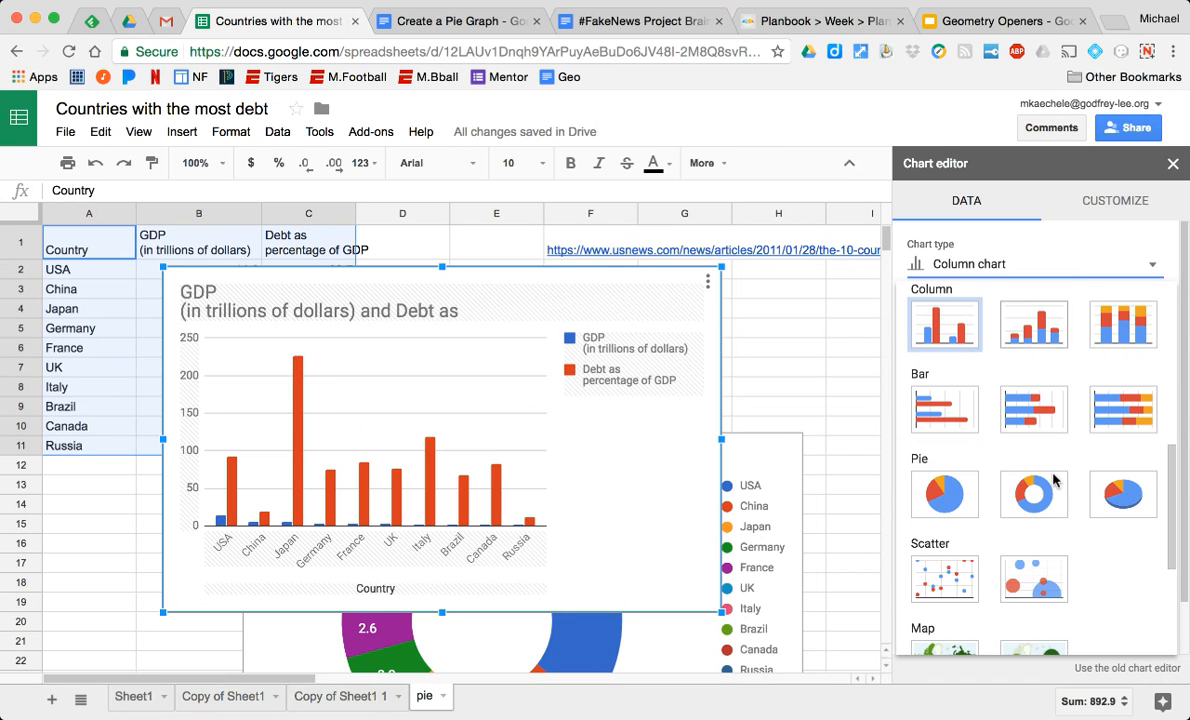
pyautogui.click(945, 493)
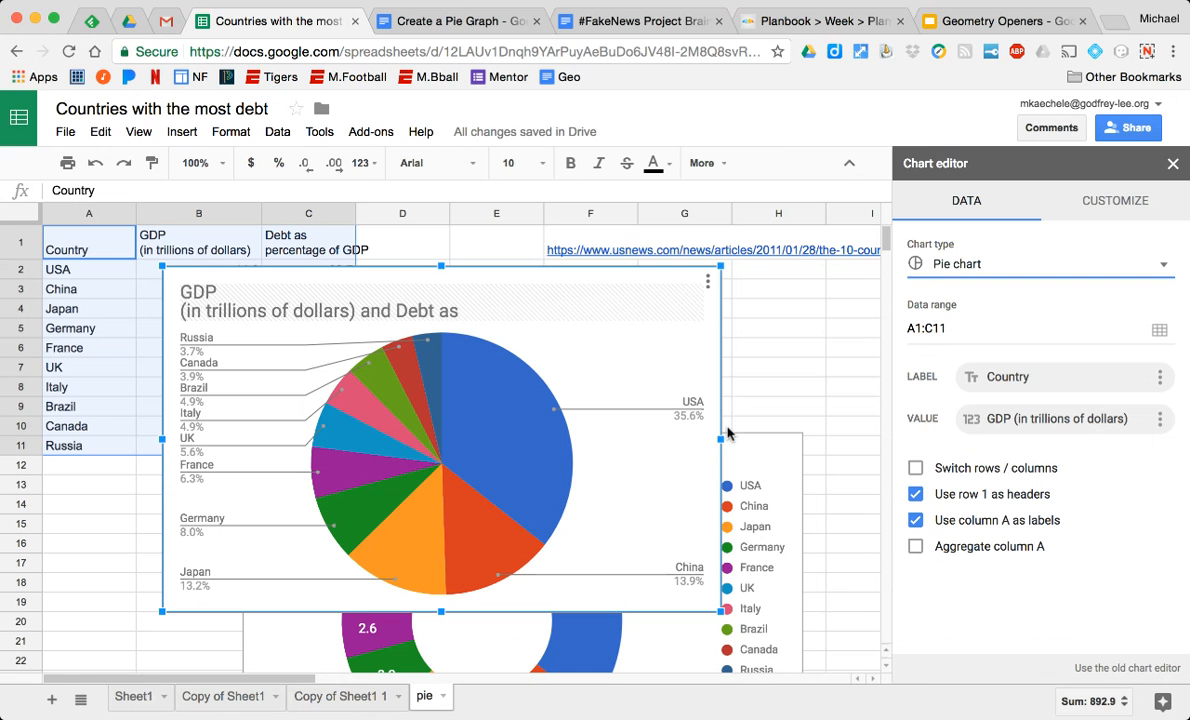
# - Try to change the new pie chart's value range to c1:c11
pyautogui.click(1160, 419)
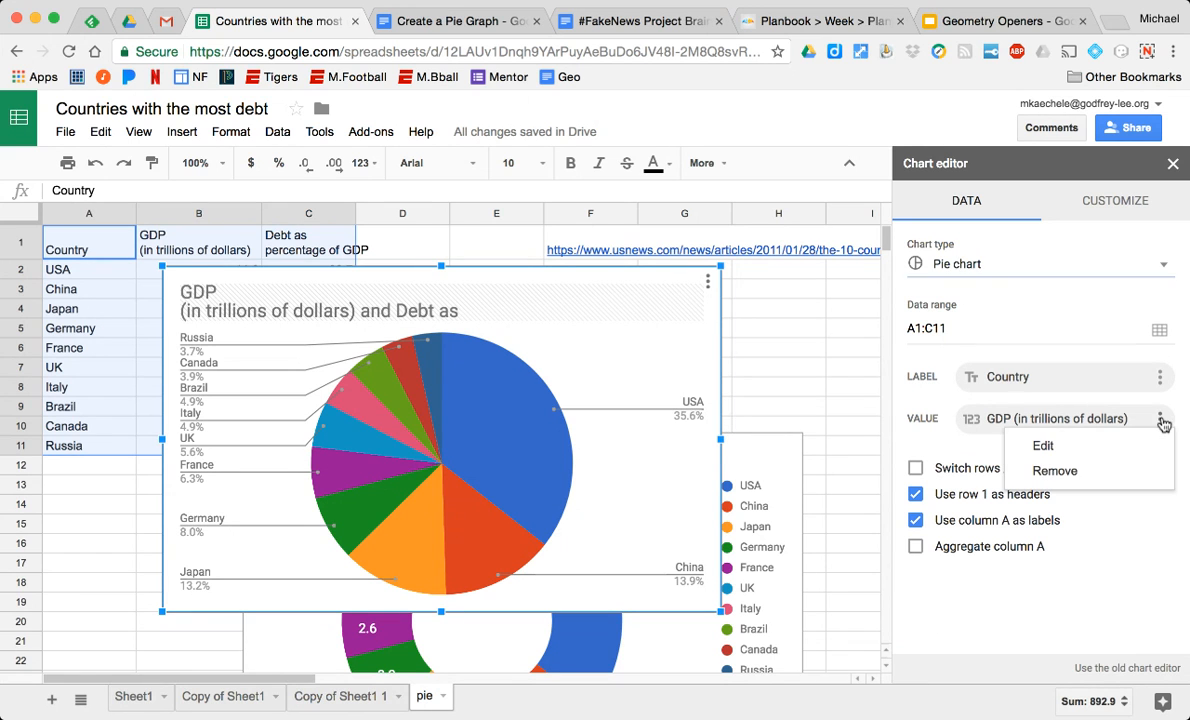
pyautogui.click(770, 326)
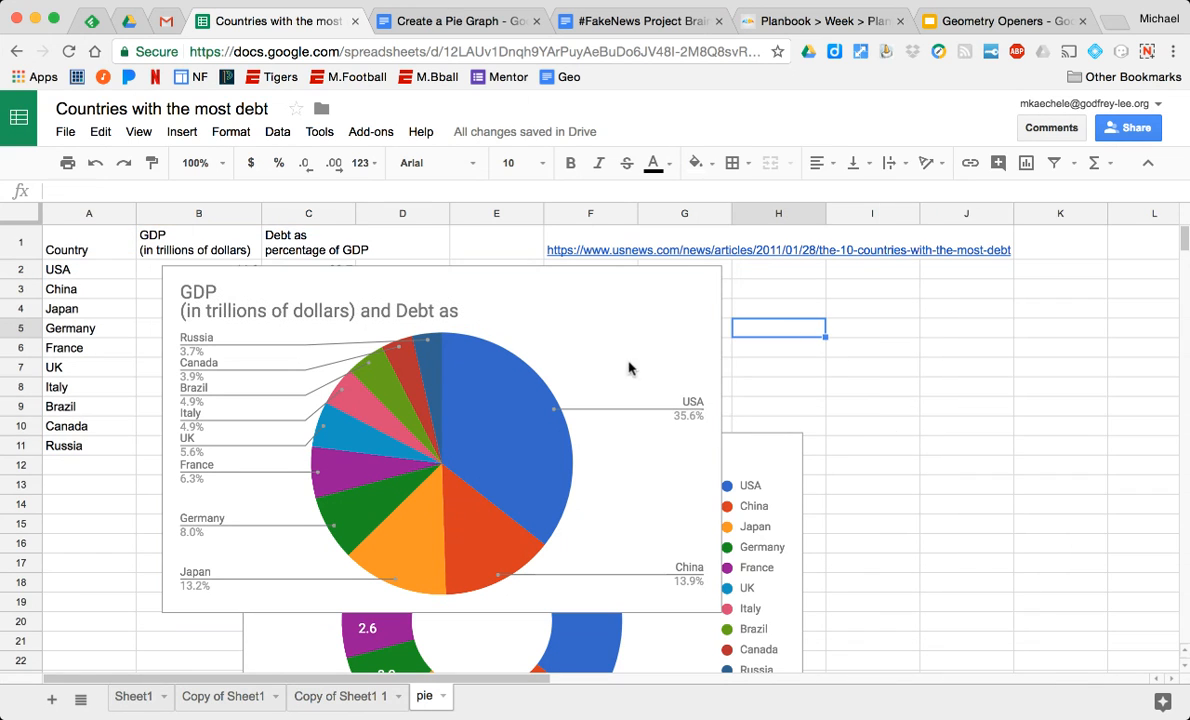
pyautogui.click(707, 281)
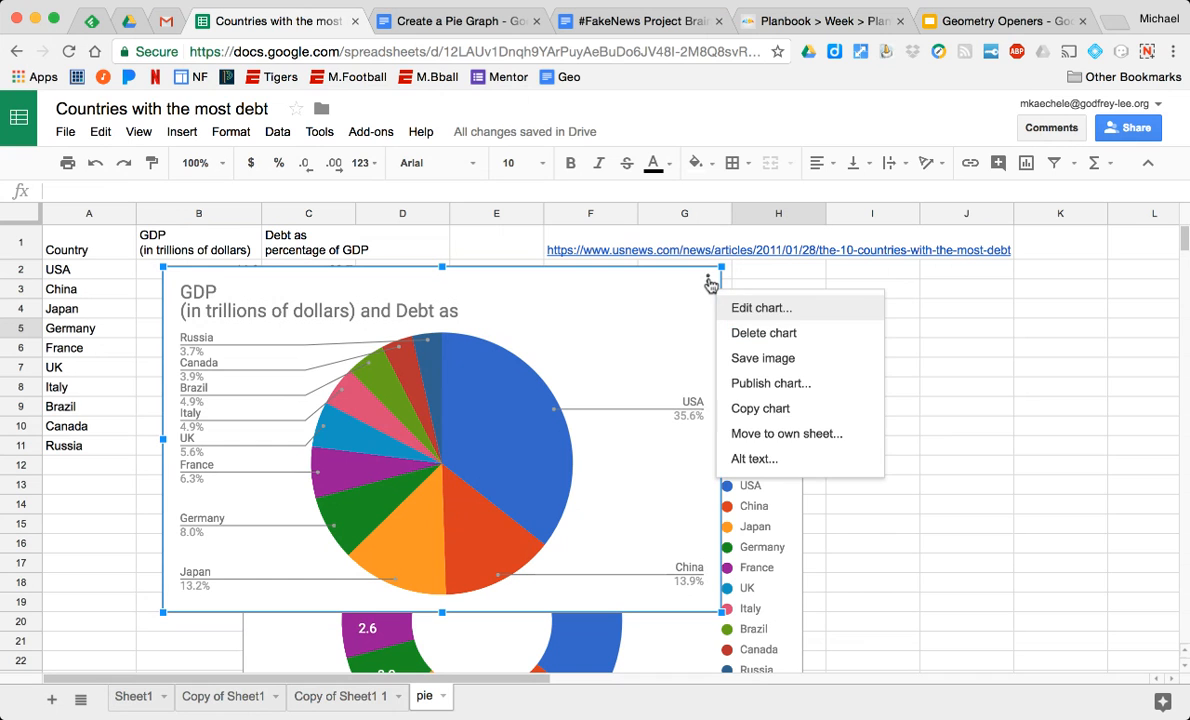
pyautogui.click(754, 309)
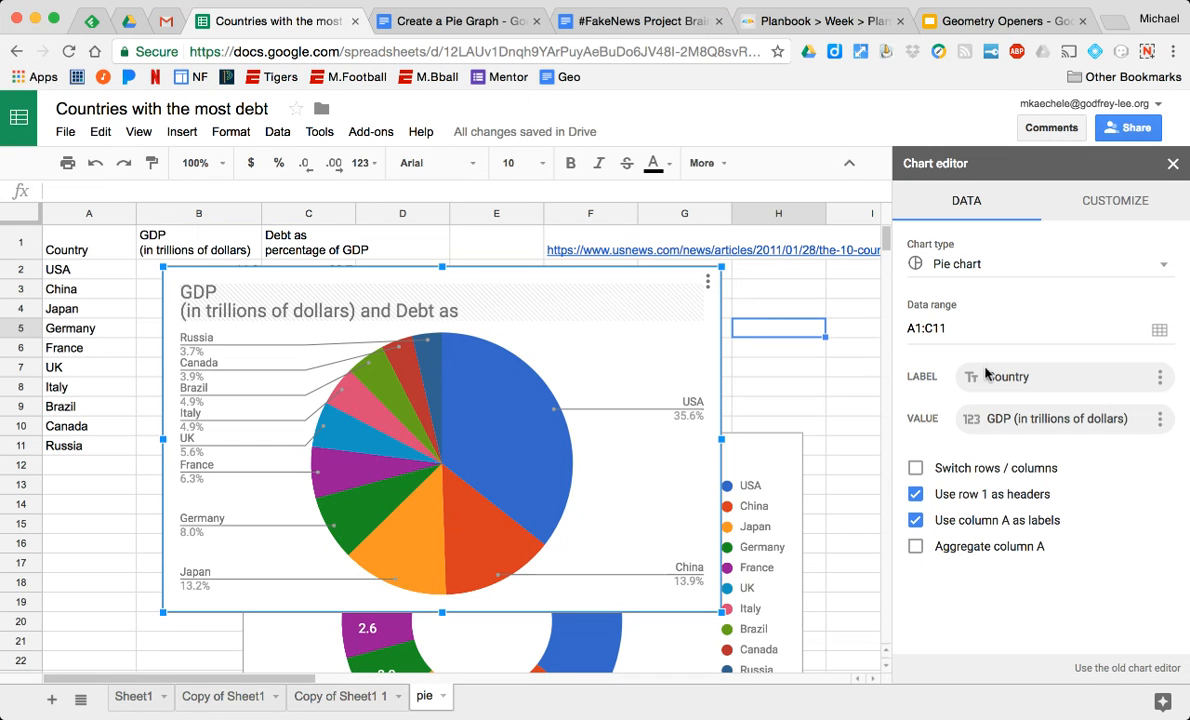
pyautogui.click(1160, 419)
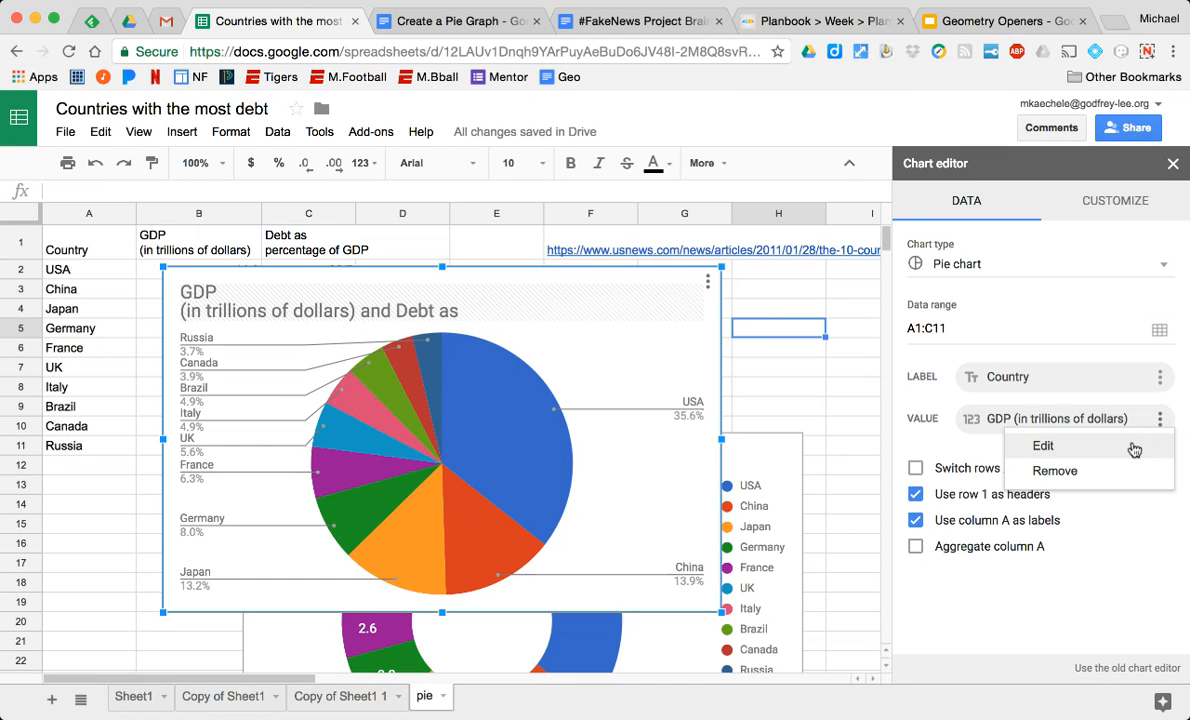
pyautogui.click(1134, 449)
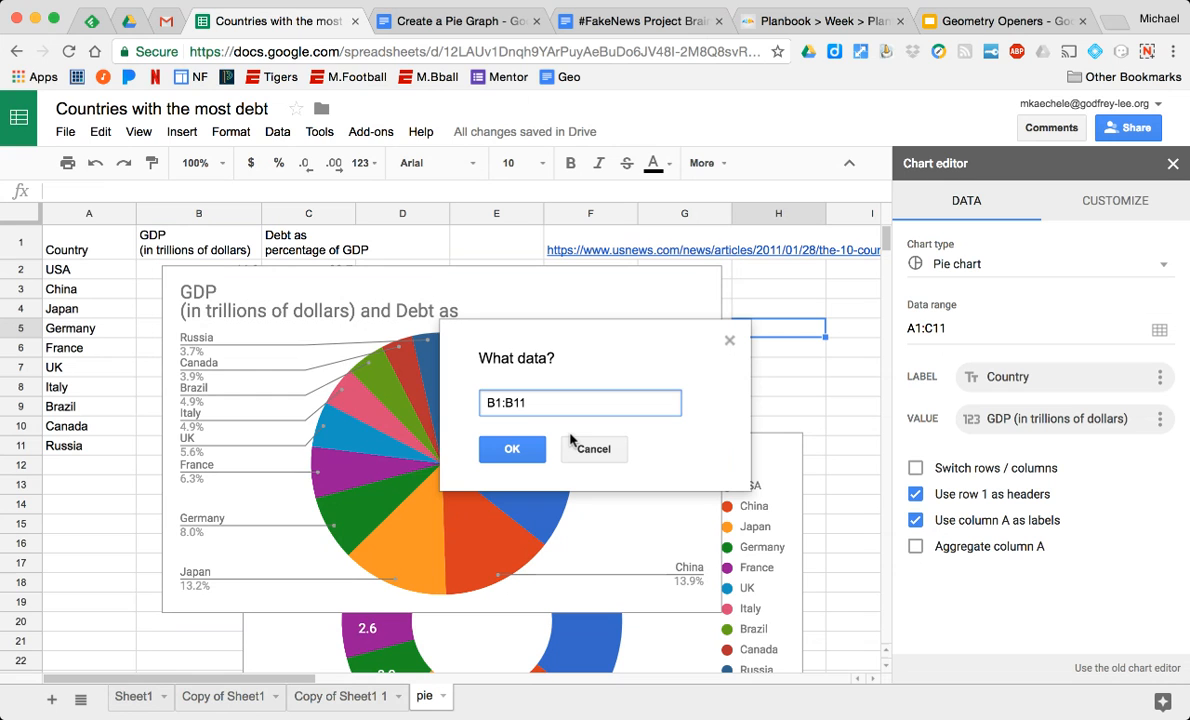
pyautogui.click(498, 402)
pyautogui.press('BackSpace')
pyautogui.write('c')
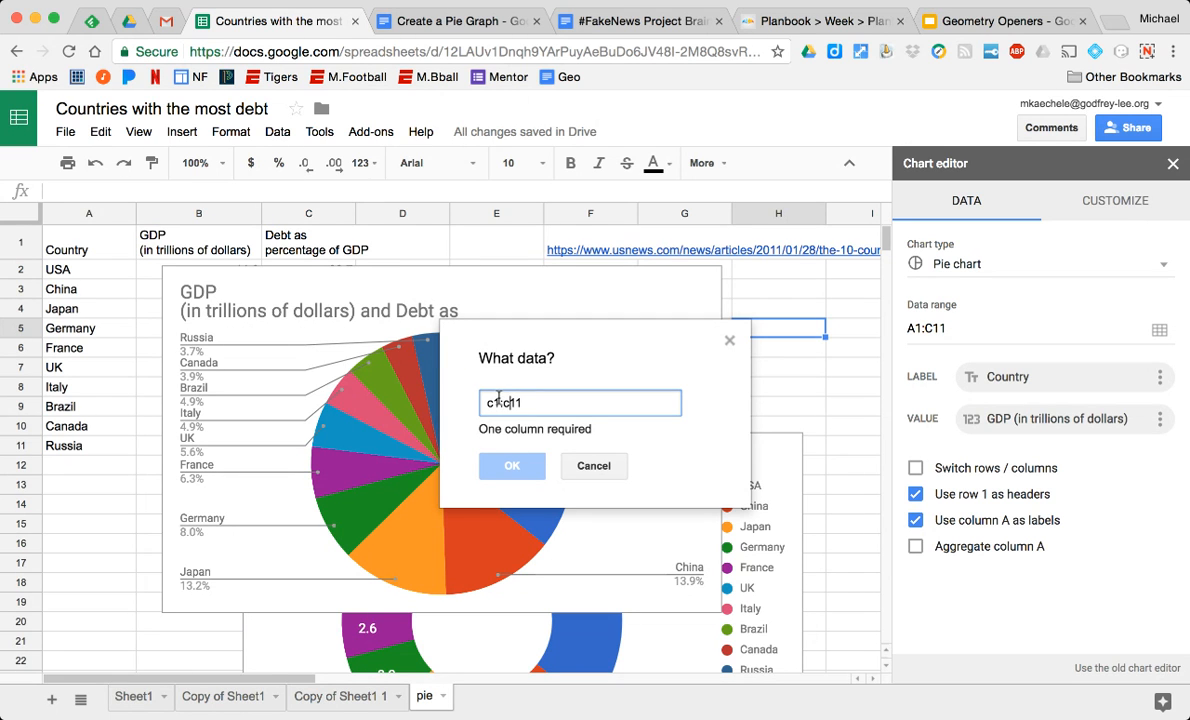
pyautogui.click(590, 464)
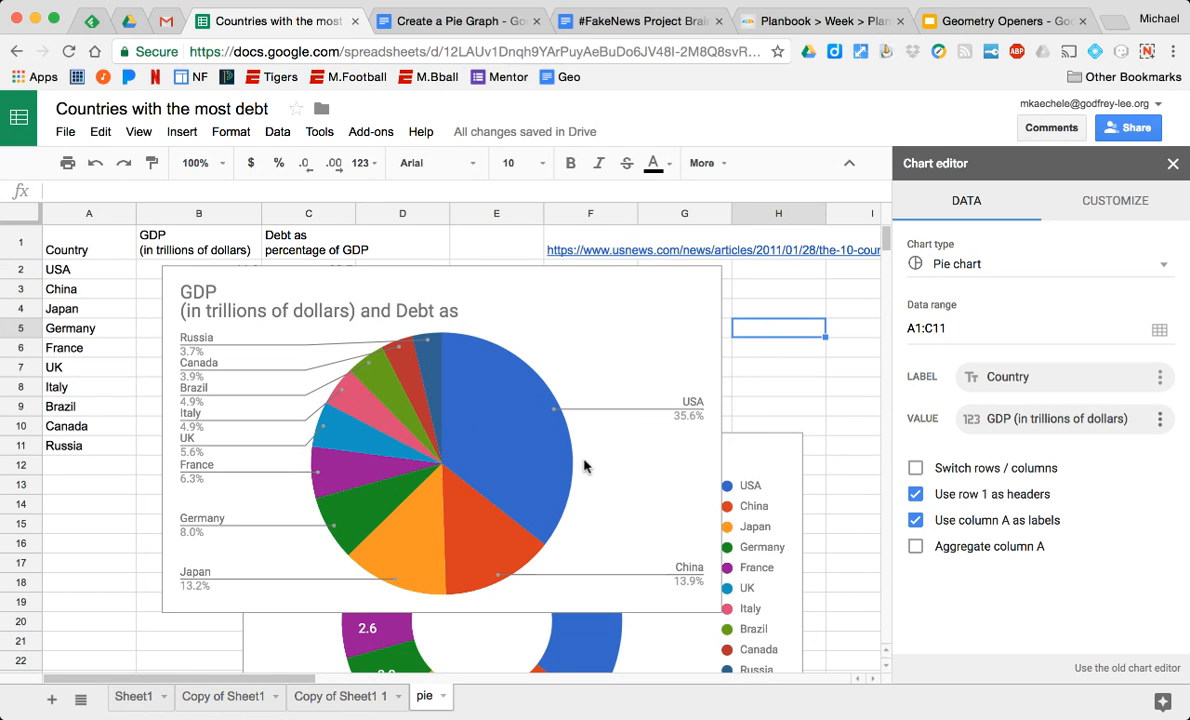
# - Try the new pie chart's legend at Right and set its position to Left
pyautogui.click(1117, 203)
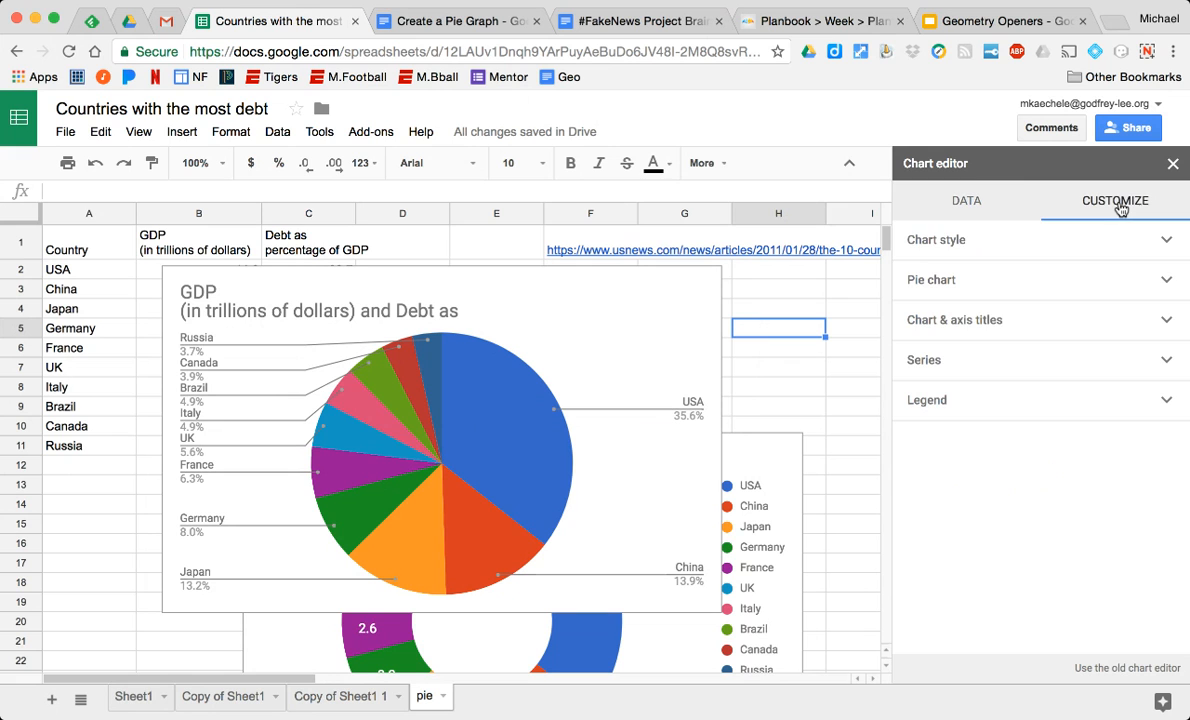
pyautogui.click(1166, 404)
pyautogui.click(1168, 460)
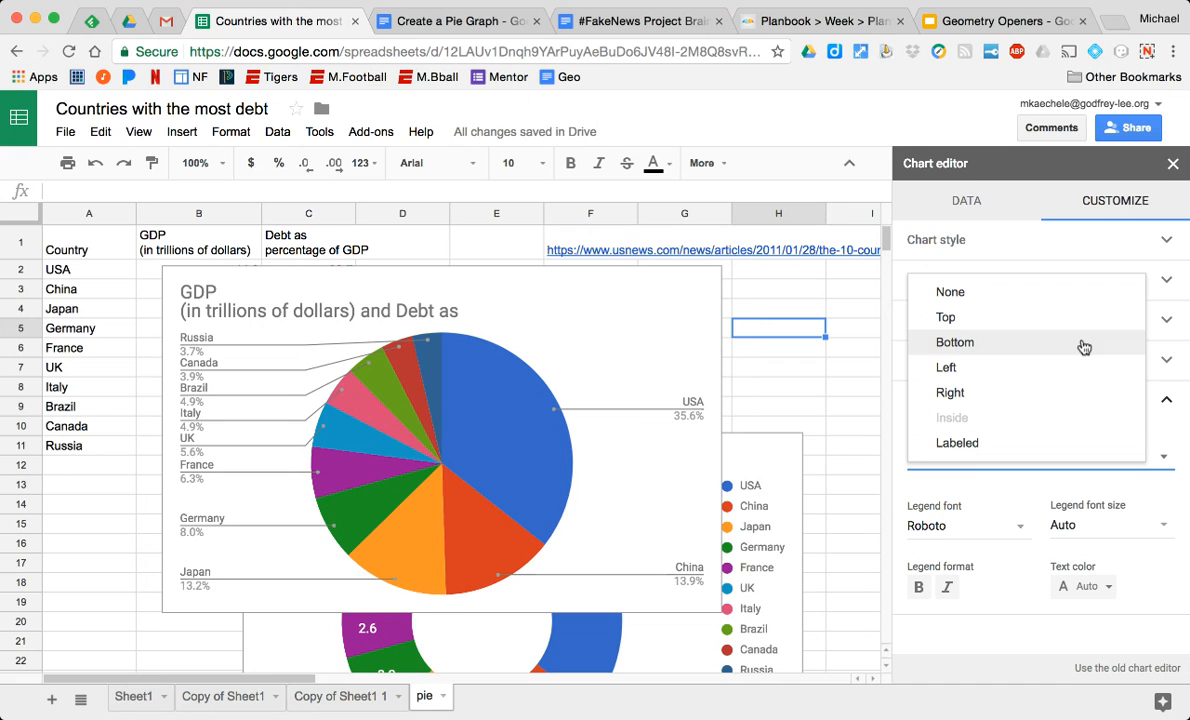
pyautogui.click(1055, 392)
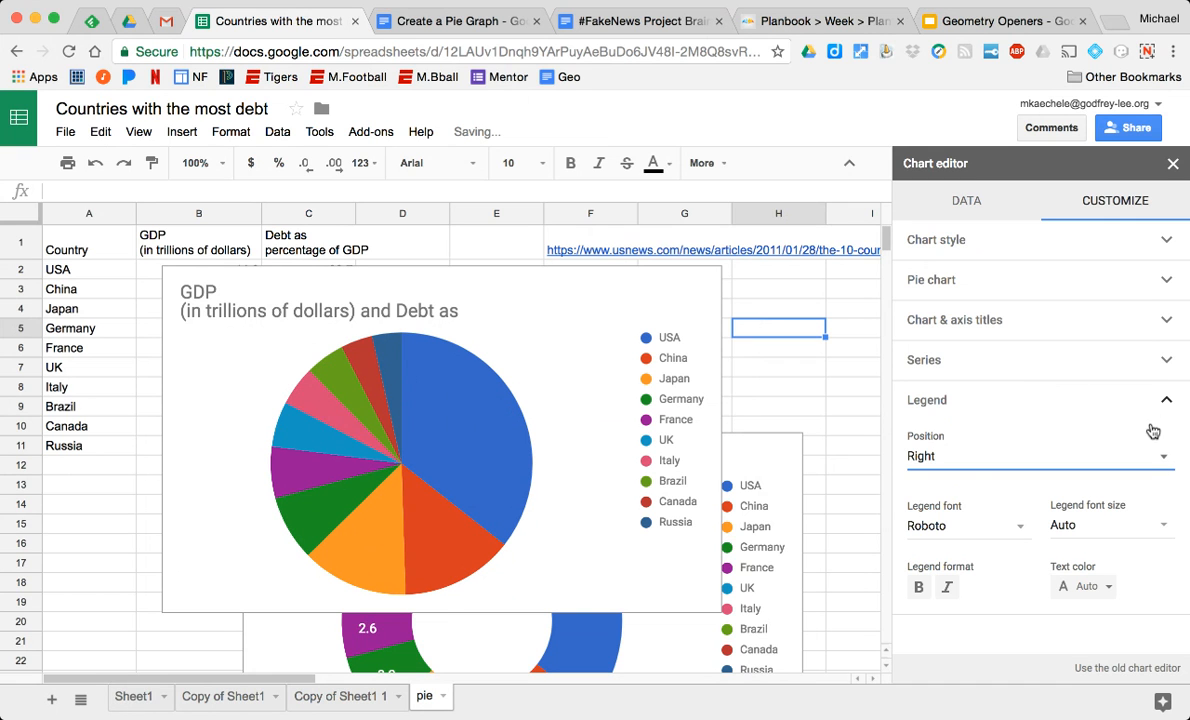
pyautogui.click(1155, 458)
pyautogui.click(1025, 418)
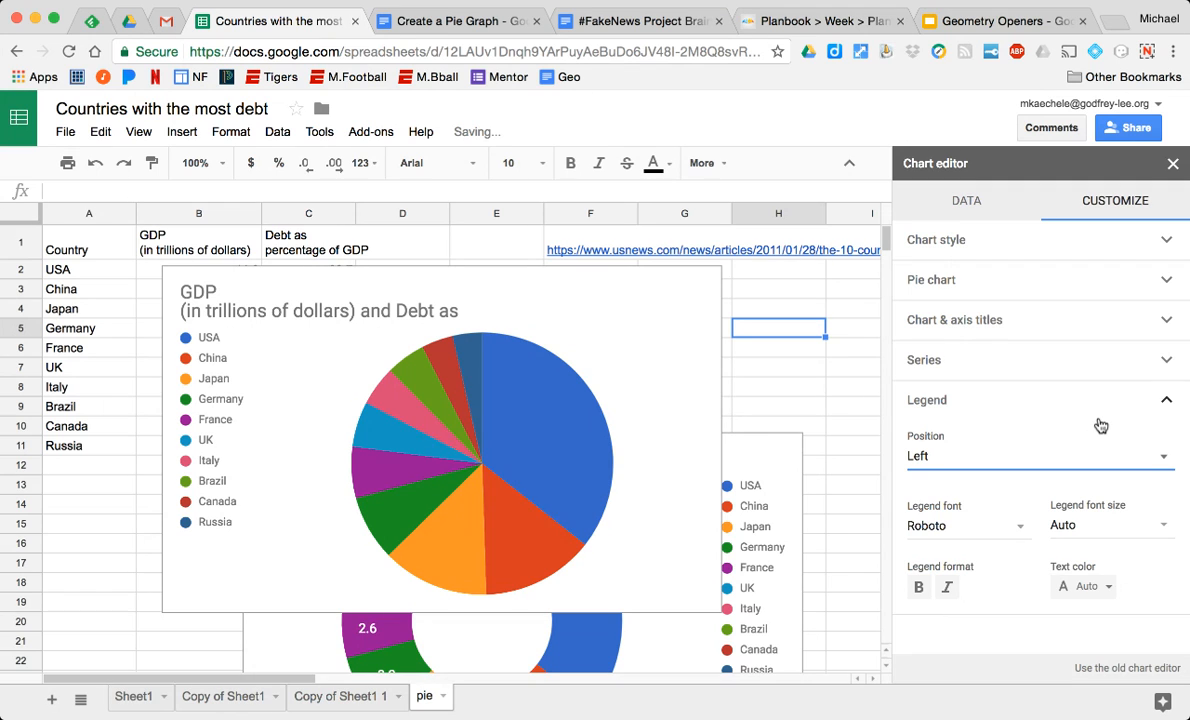
# - Shorten the pie chart's title text to "Debt as percentage of GDP"
pyautogui.click(1157, 362)
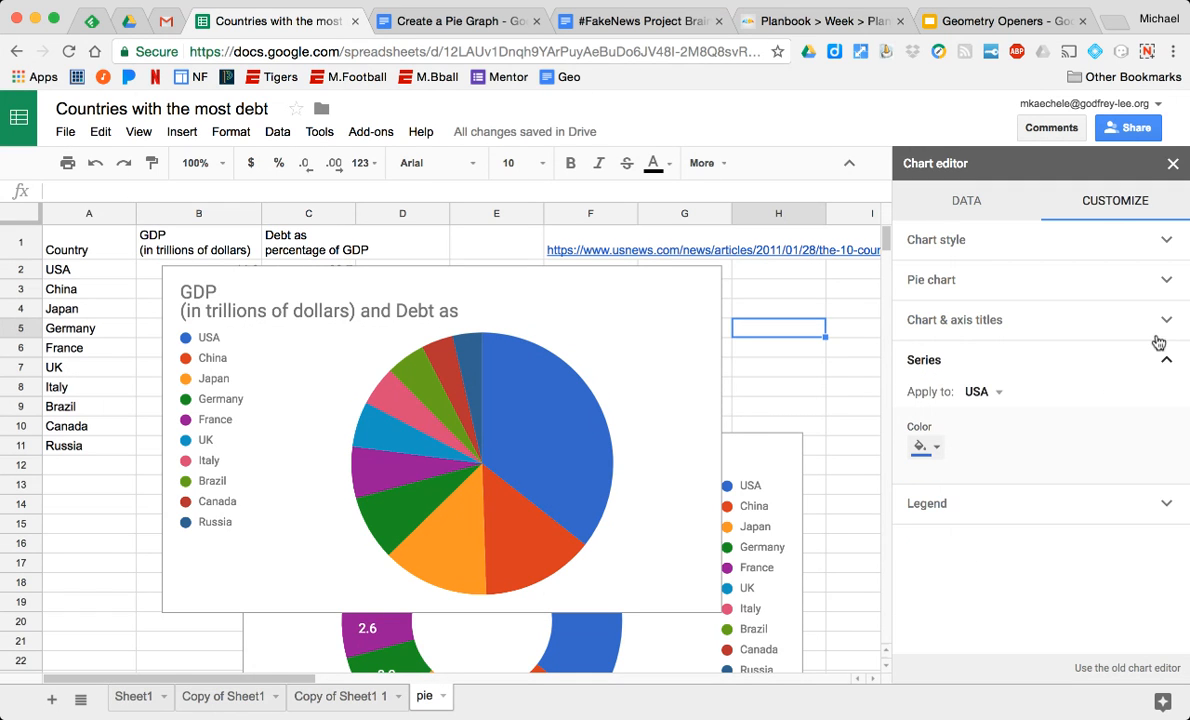
pyautogui.click(1161, 319)
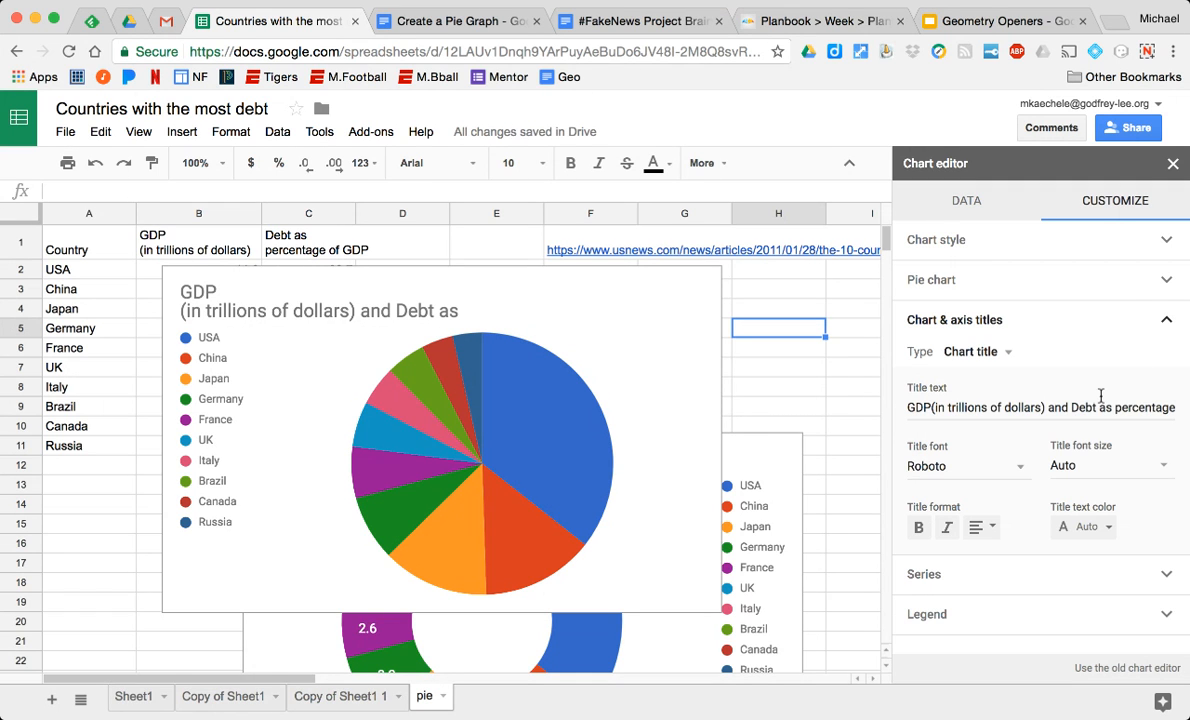
pyautogui.click(1068, 407)
pyautogui.press('BackSpace')
pyautogui.press('BackSpace')
pyautogui.press('BackSpace')
pyautogui.press('BackSpace')
pyautogui.press('BackSpace')
pyautogui.press('BackSpace')
pyautogui.press('BackSpace')
pyautogui.press('BackSpace')
pyautogui.press('BackSpace')
pyautogui.press('BackSpace')
pyautogui.press('BackSpace')
pyautogui.press('BackSpace')
pyautogui.press('BackSpace')
pyautogui.press('BackSpace')
pyautogui.press('BackSpace')
pyautogui.press('BackSpace')
pyautogui.press('BackSpace')
pyautogui.press('BackSpace')
pyautogui.press('BackSpace')
pyautogui.press('BackSpace')
pyautogui.press('BackSpace')
pyautogui.press('BackSpace')
pyautogui.press('BackSpace')
pyautogui.press('BackSpace')
pyautogui.press('BackSpace')
pyautogui.press('BackSpace')
pyautogui.press('BackSpace')
pyautogui.press('BackSpace')
pyautogui.press('BackSpace')
pyautogui.press('BackSpace')
pyautogui.press('BackSpace')
pyautogui.press('BackSpace')
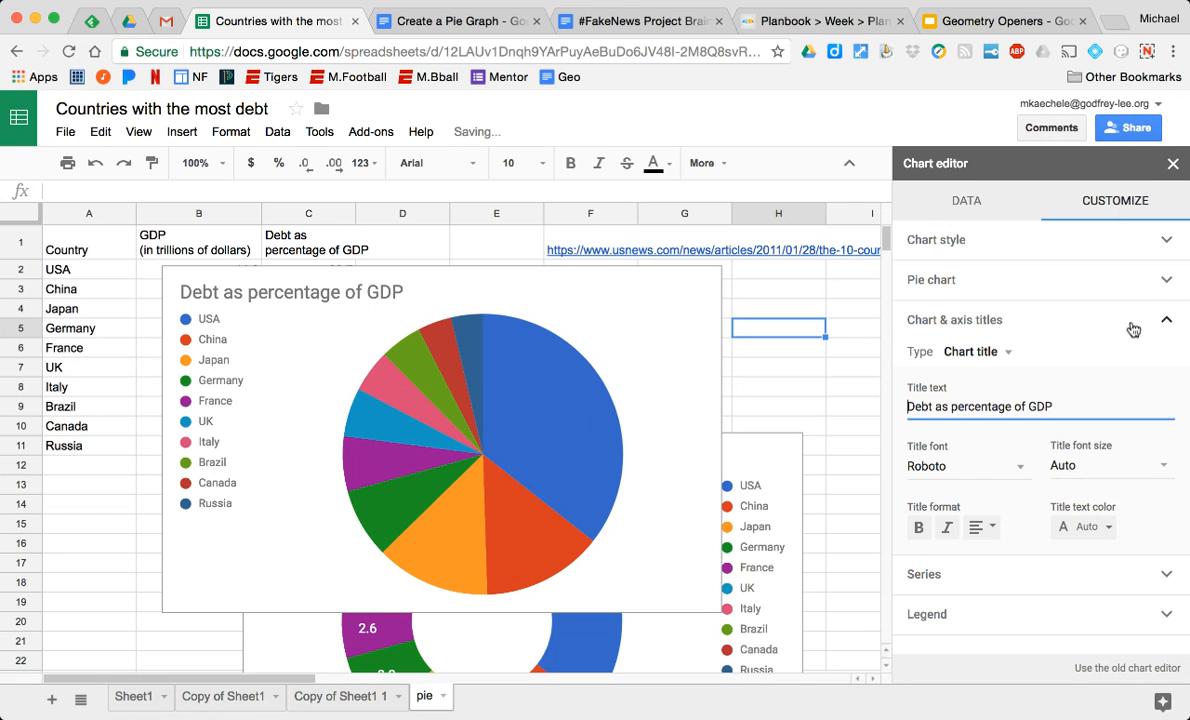
# - Set the debt pie chart's slice label to Percentage and finish editing the chart
pyautogui.click(1163, 282)
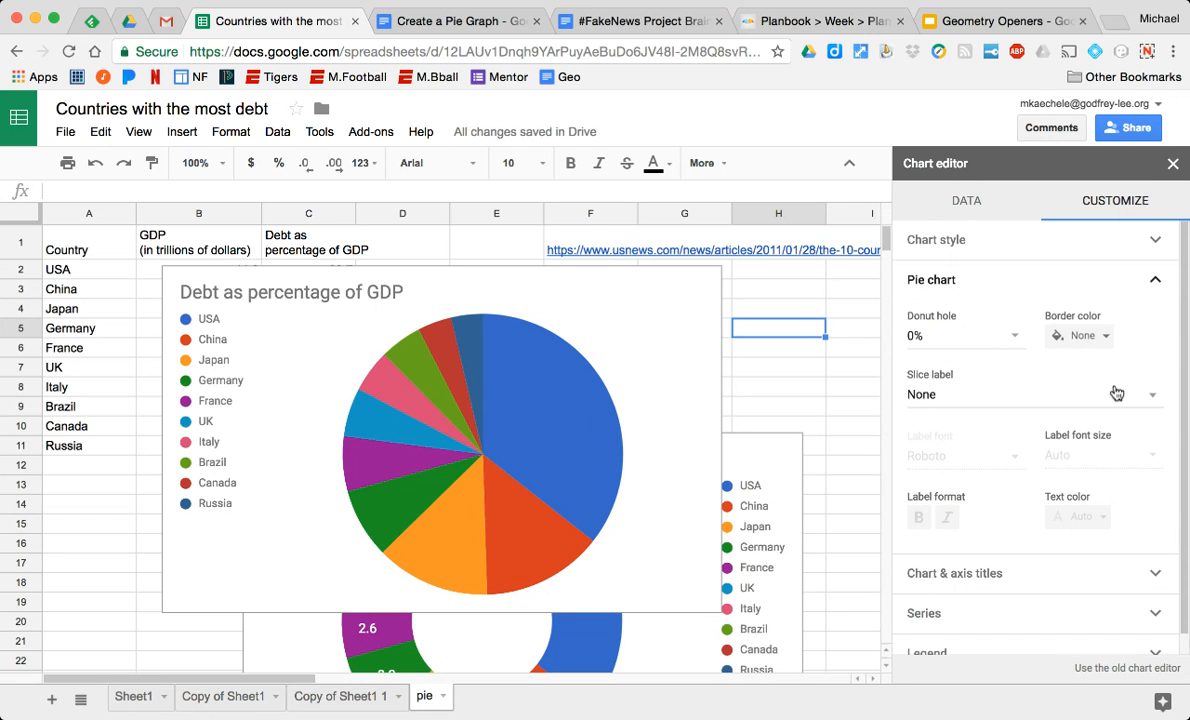
pyautogui.click(1151, 396)
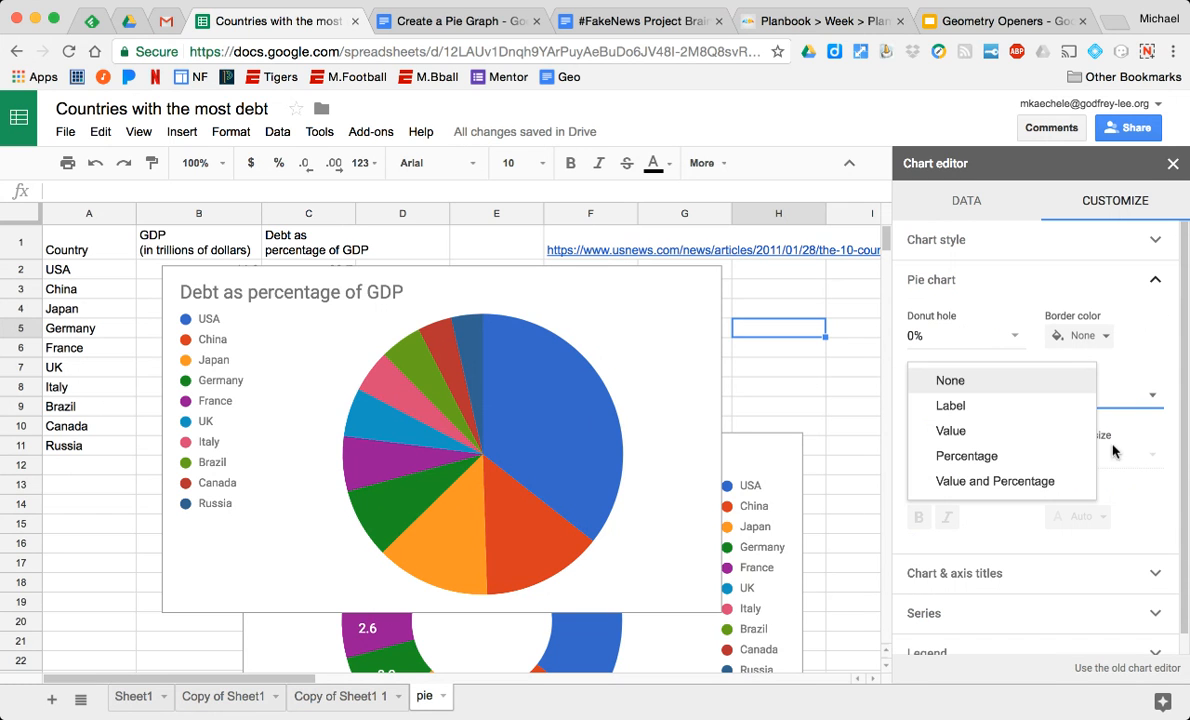
pyautogui.click(1062, 457)
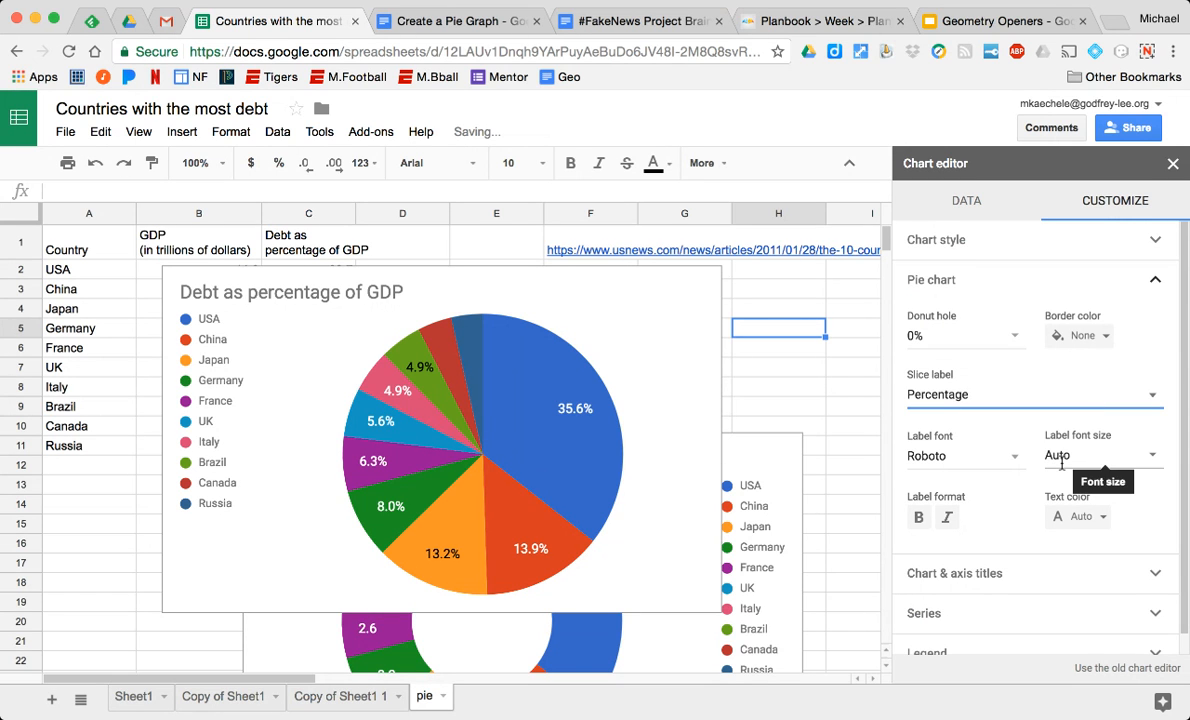
pyautogui.moveTo(591, 314); pyautogui.dragTo(914, 318)
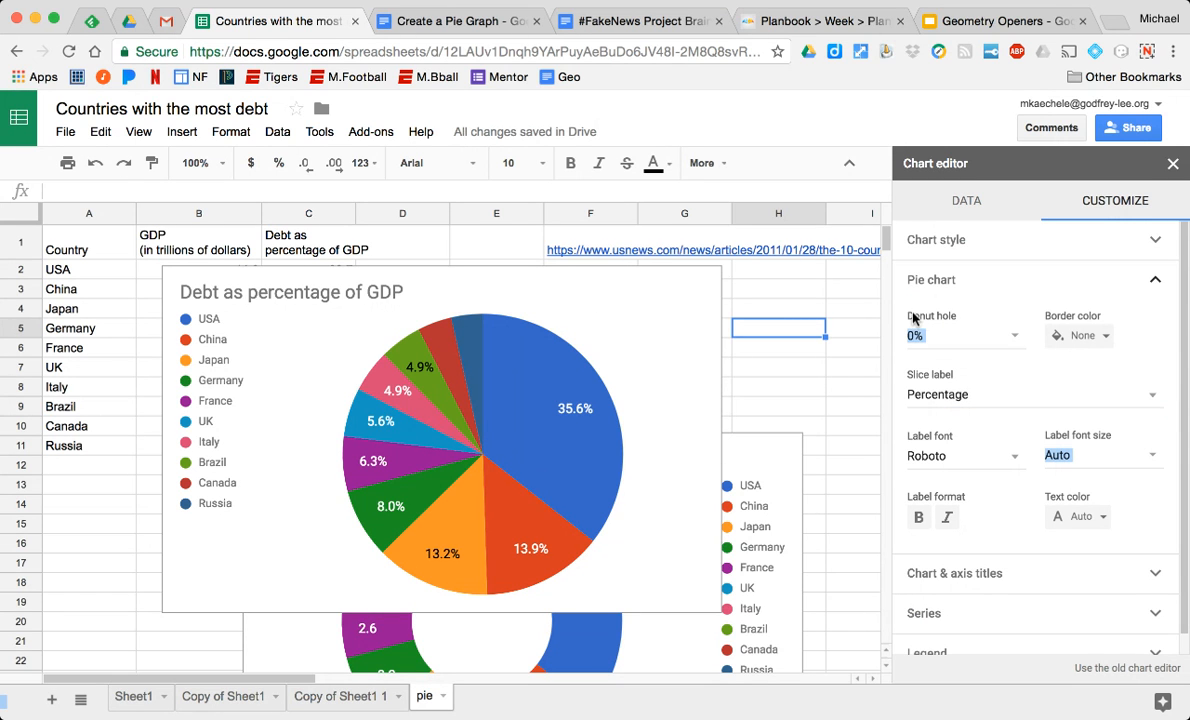
pyautogui.click(1172, 164)
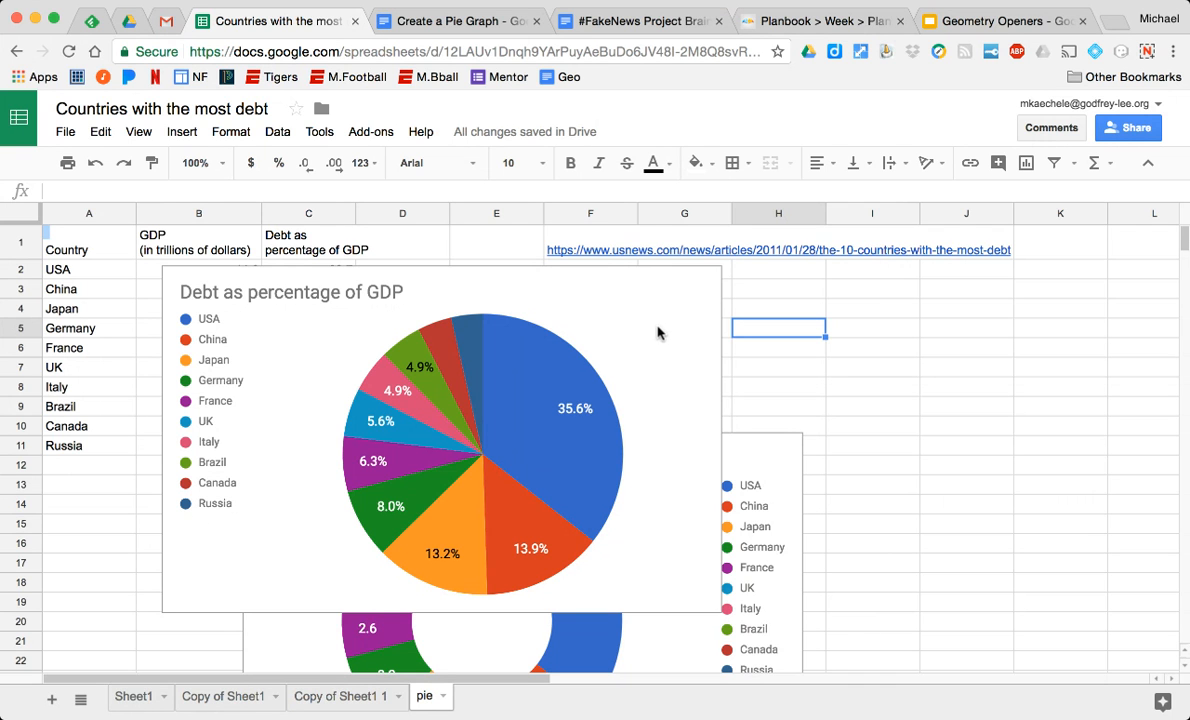
# - Arrange the charts side by side from row 1, with the GDP doughnut over columns A to F and the debt pie from column G
pyautogui.click(679, 350)
pyautogui.moveTo(196, 543); pyautogui.dragTo(670, 505)
pyautogui.click(581, 532)
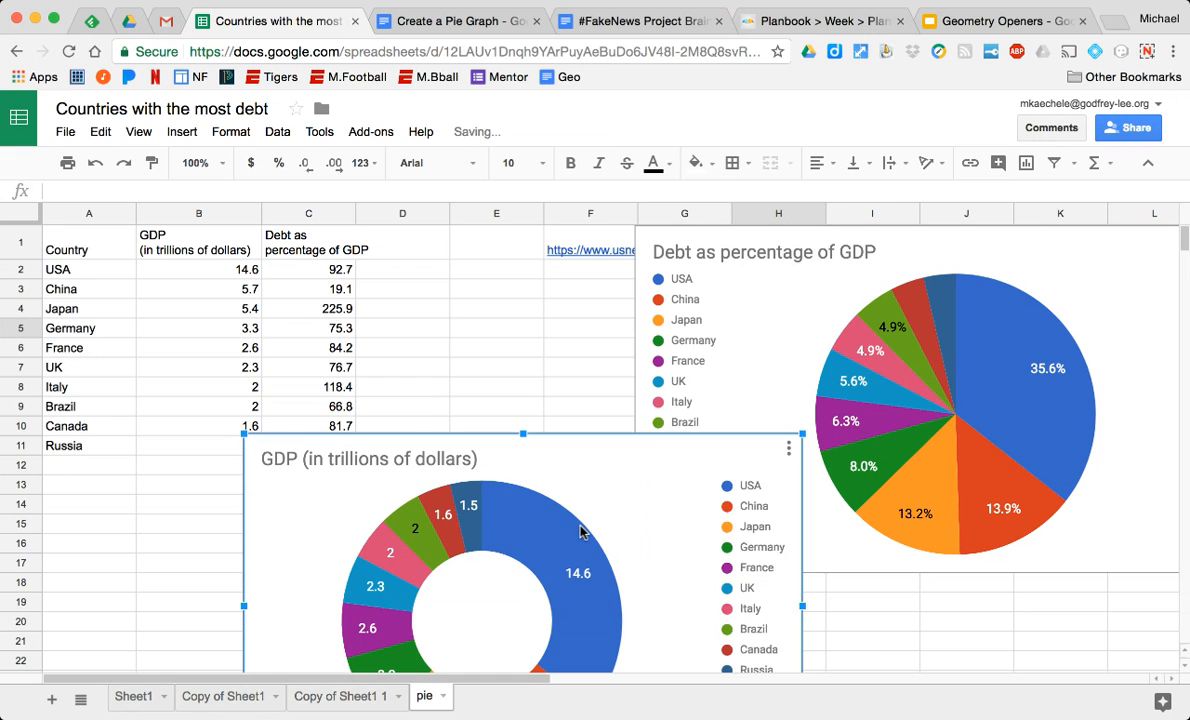
pyautogui.moveTo(581, 532); pyautogui.dragTo(412, 306)
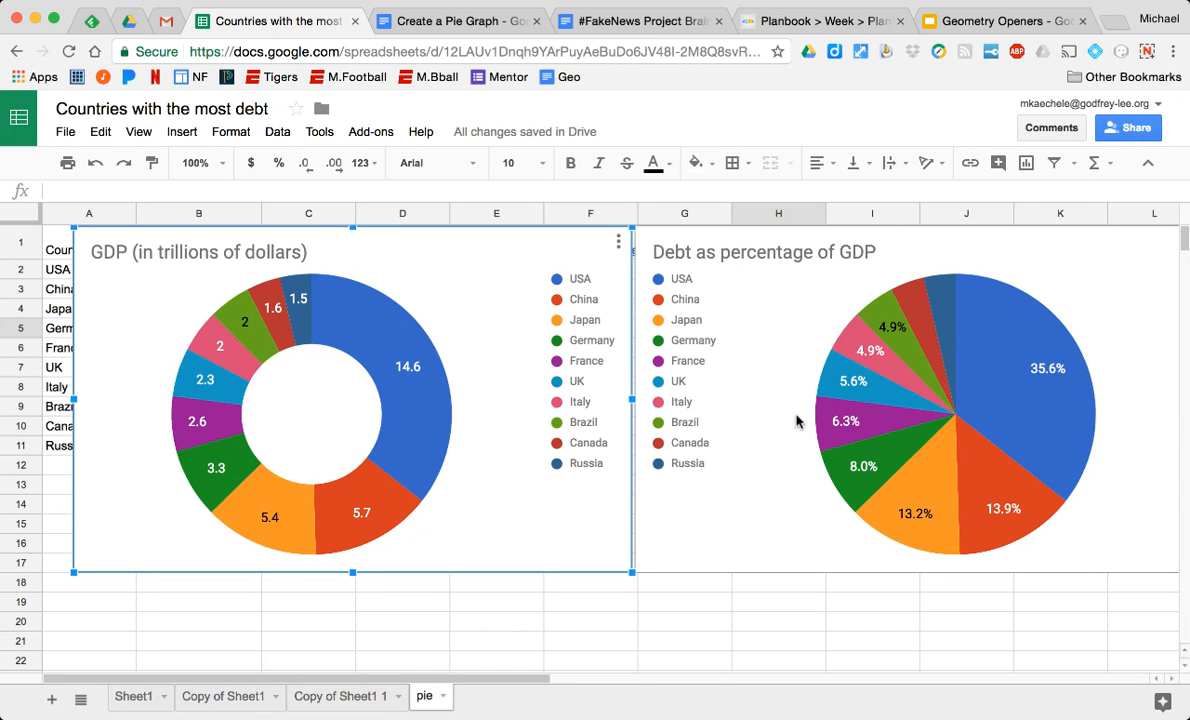
# - Review the debt pie chart's data settings and check the value behind its USA slice
pyautogui.click(1058, 371)
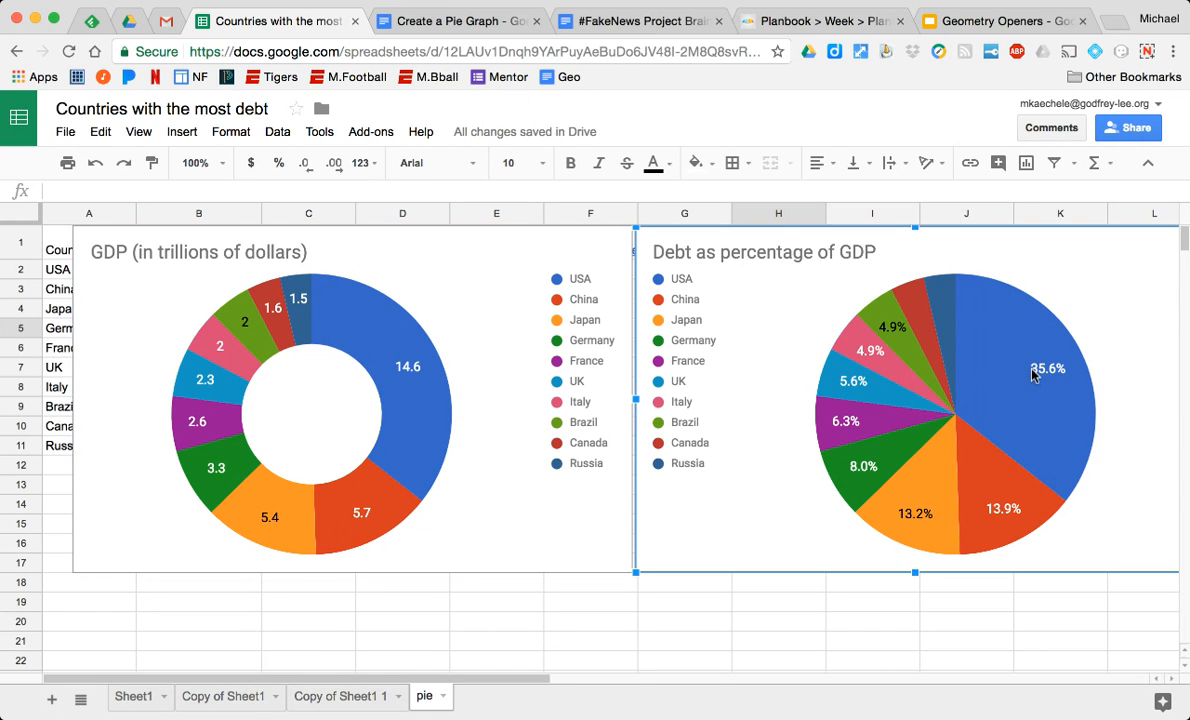
pyautogui.doubleClick(1117, 381)
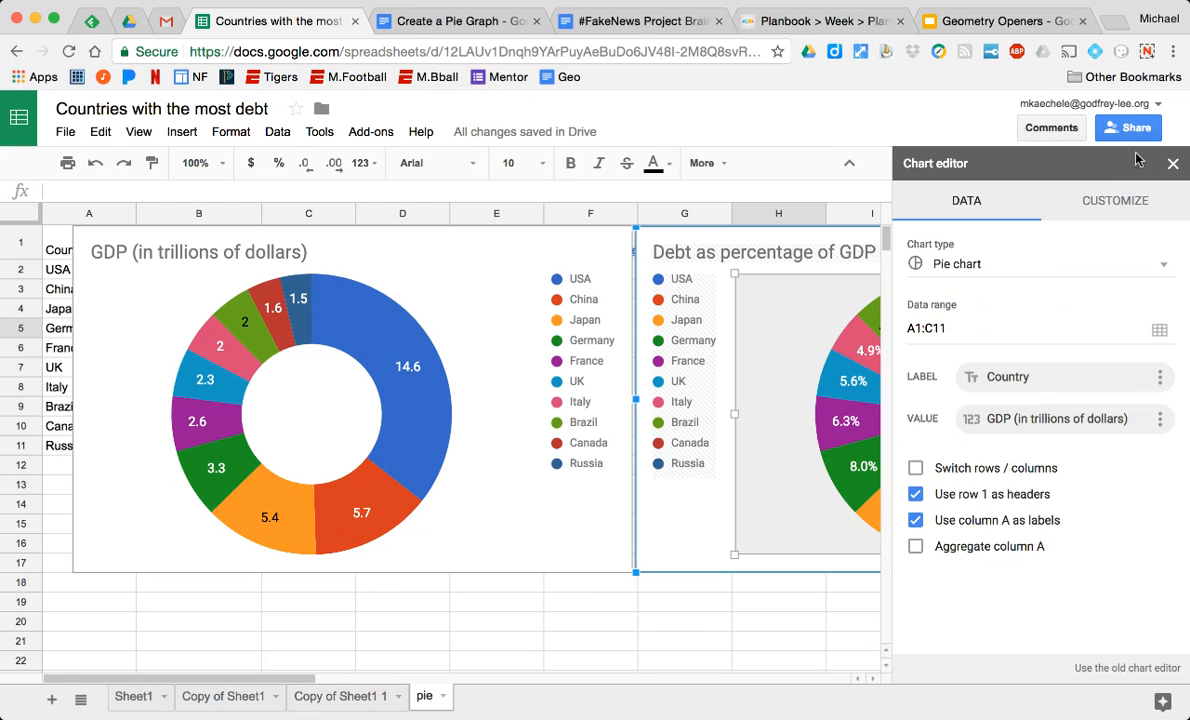
pyautogui.click(1174, 162)
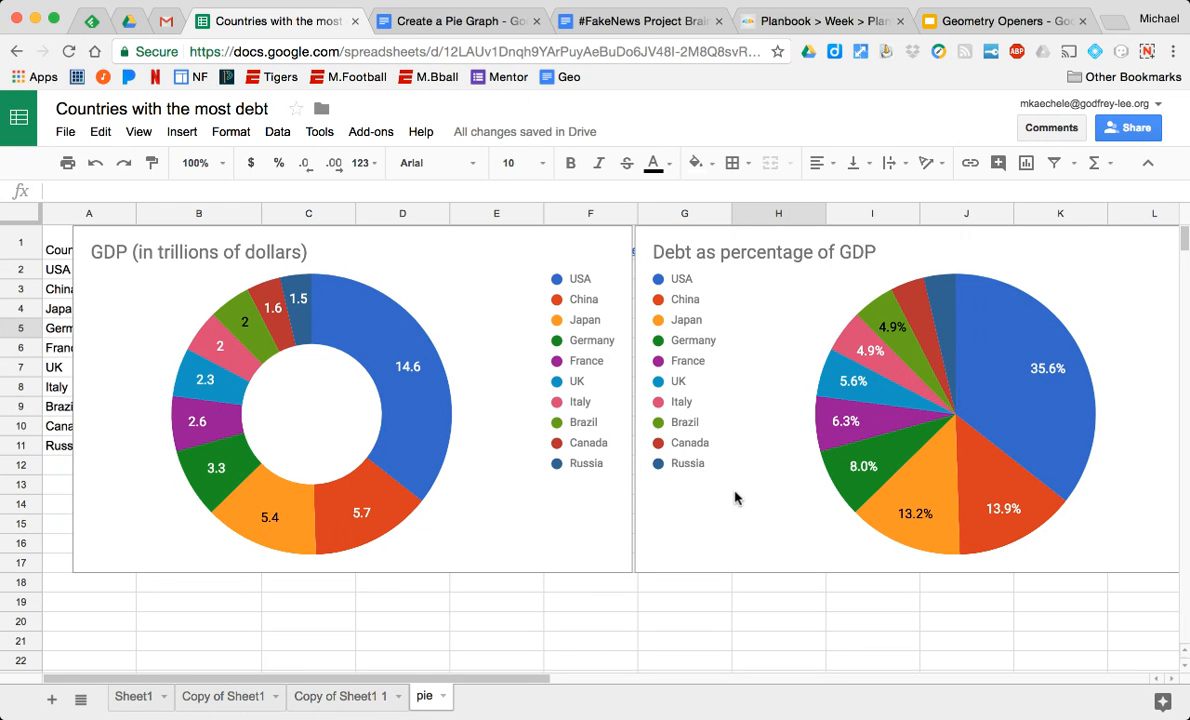
pyautogui.click(654, 540)
pyautogui.moveTo(1006, 365)
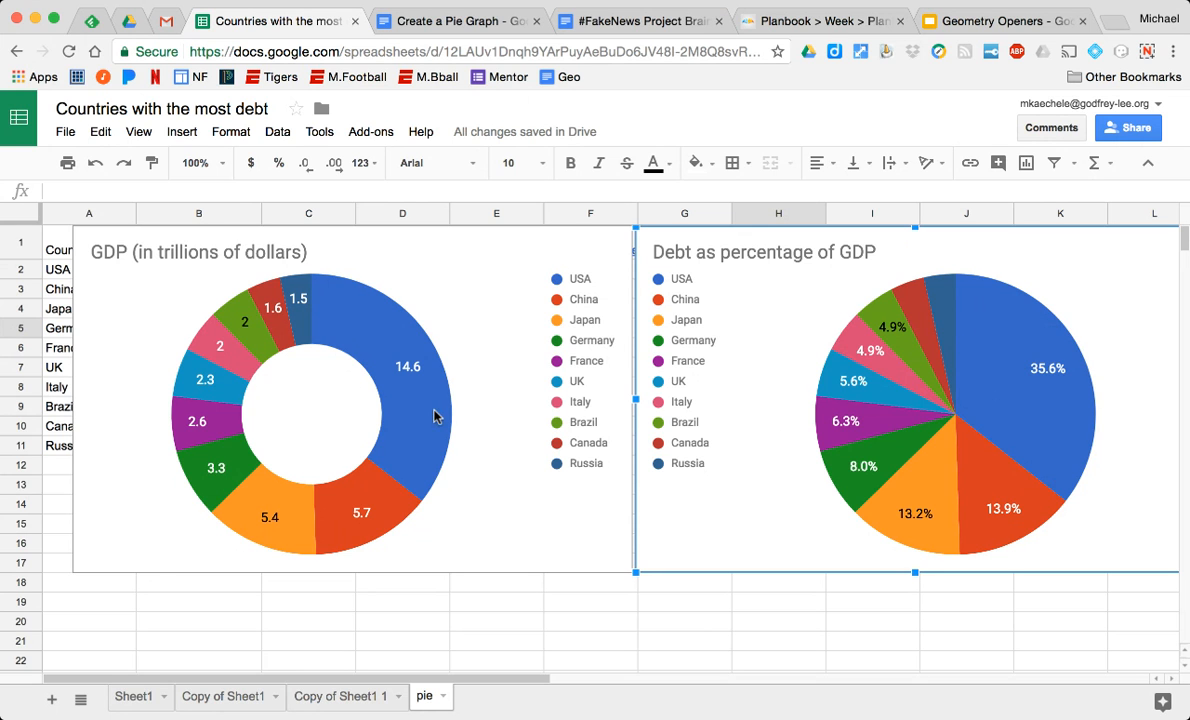
pyautogui.moveTo(937, 378)
pyautogui.moveTo(1020, 391)
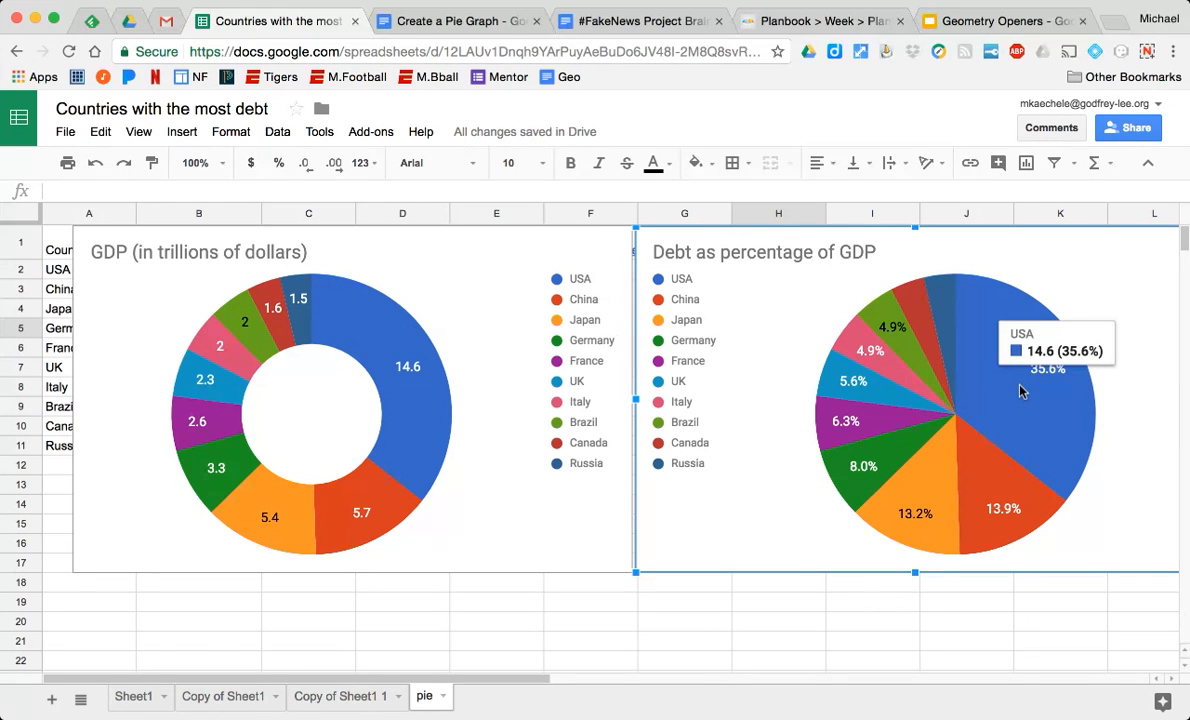
# - Change the debt pie chart's value range to C1:C11 and close the chart editor
pyautogui.doubleClick(799, 304)
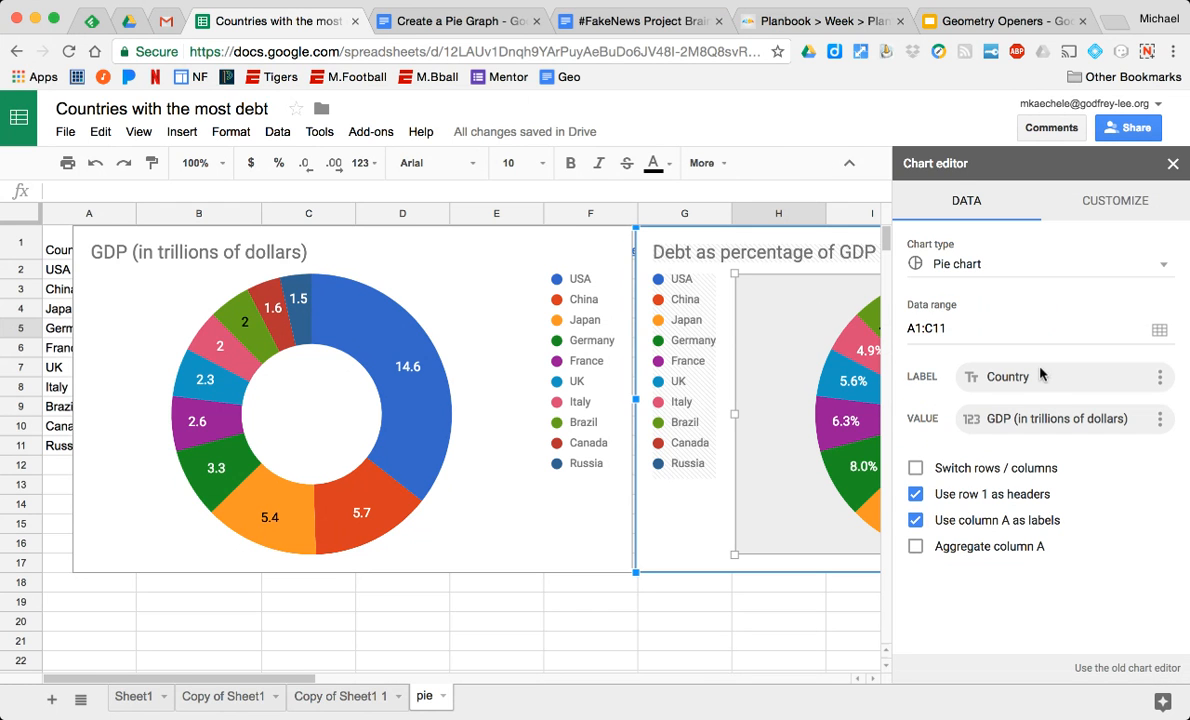
pyautogui.click(1160, 419)
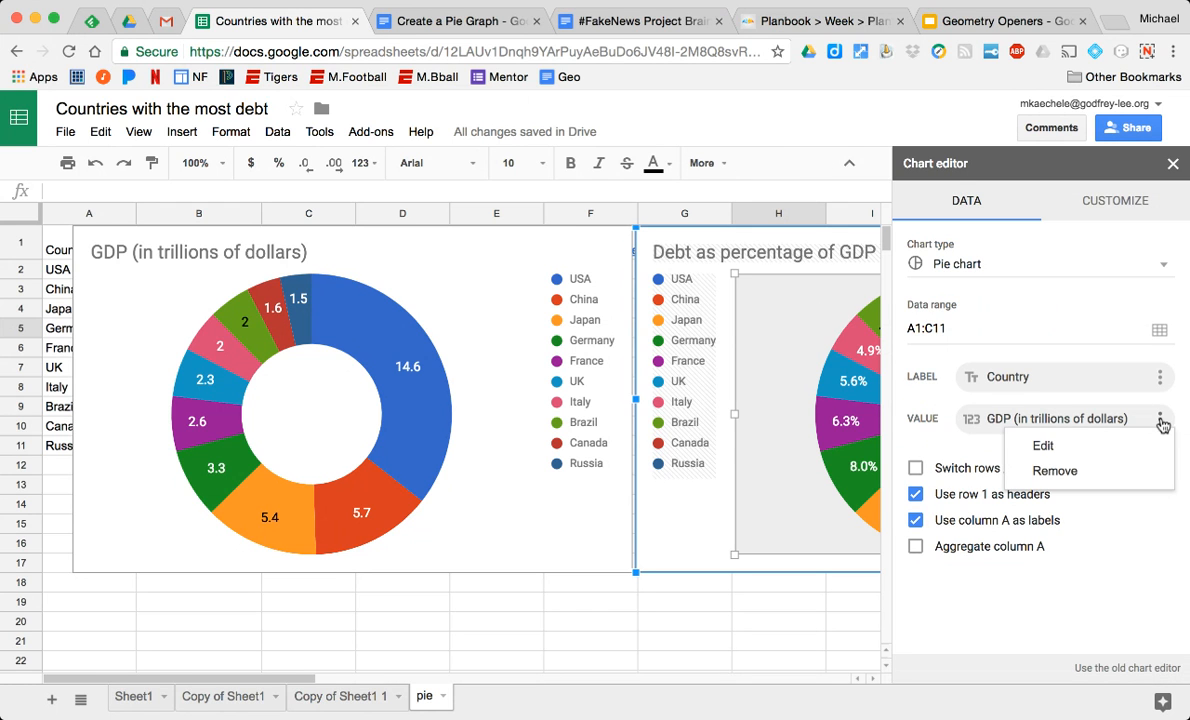
pyautogui.click(1100, 446)
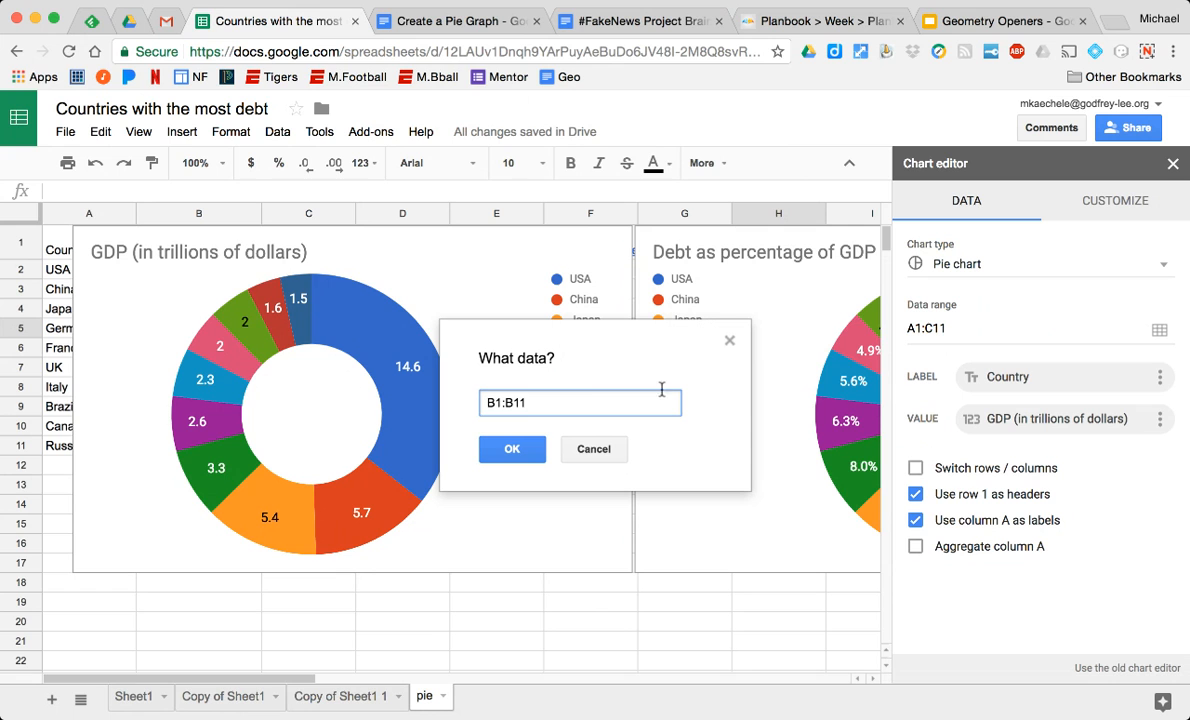
pyautogui.click(492, 403)
pyautogui.press('BackSpace')
pyautogui.write('C1:')
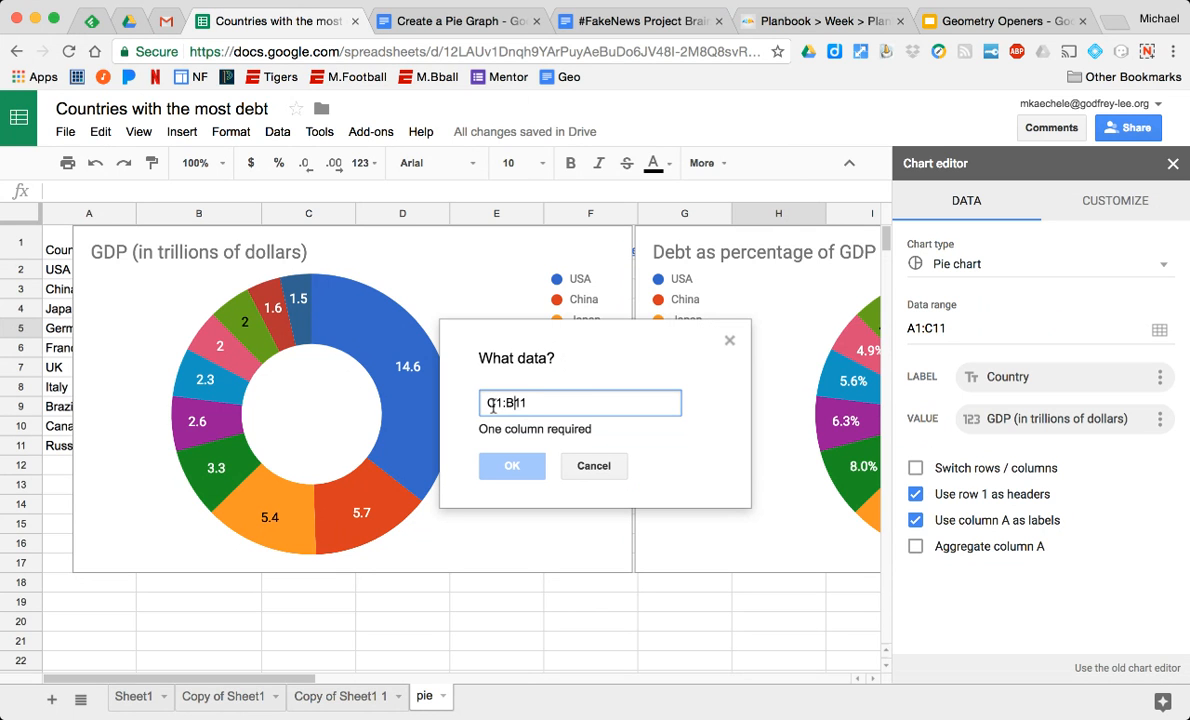
pyautogui.write('C')
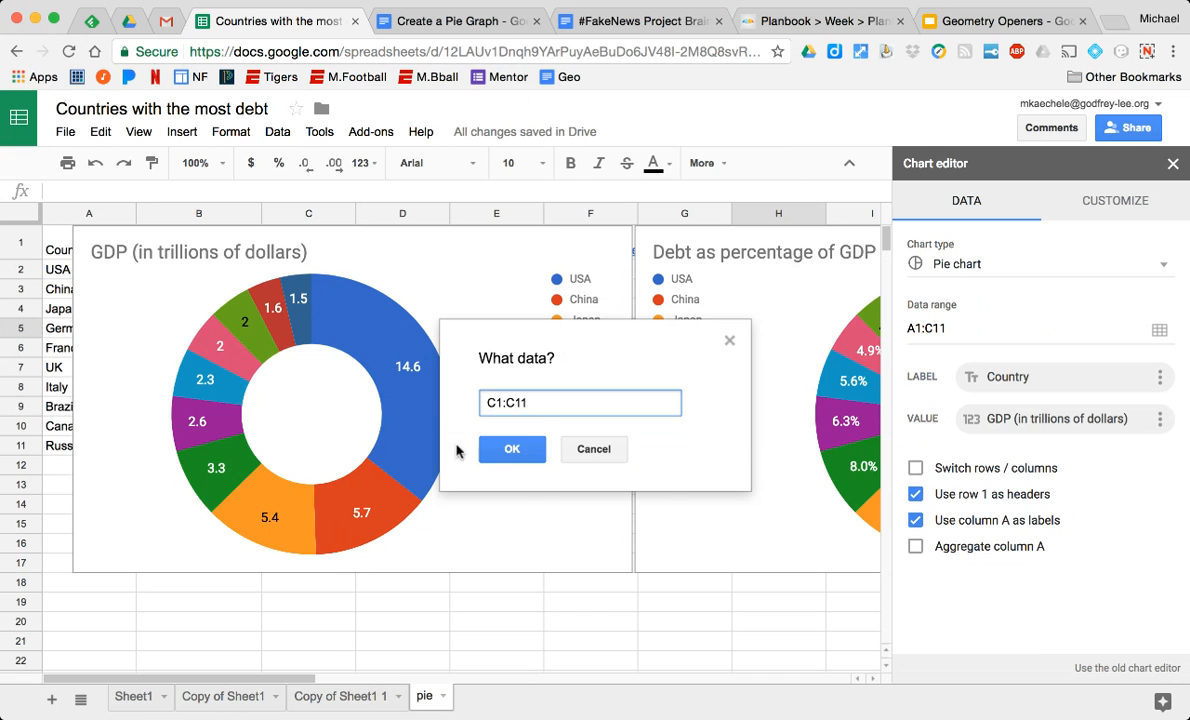
pyautogui.click(512, 465)
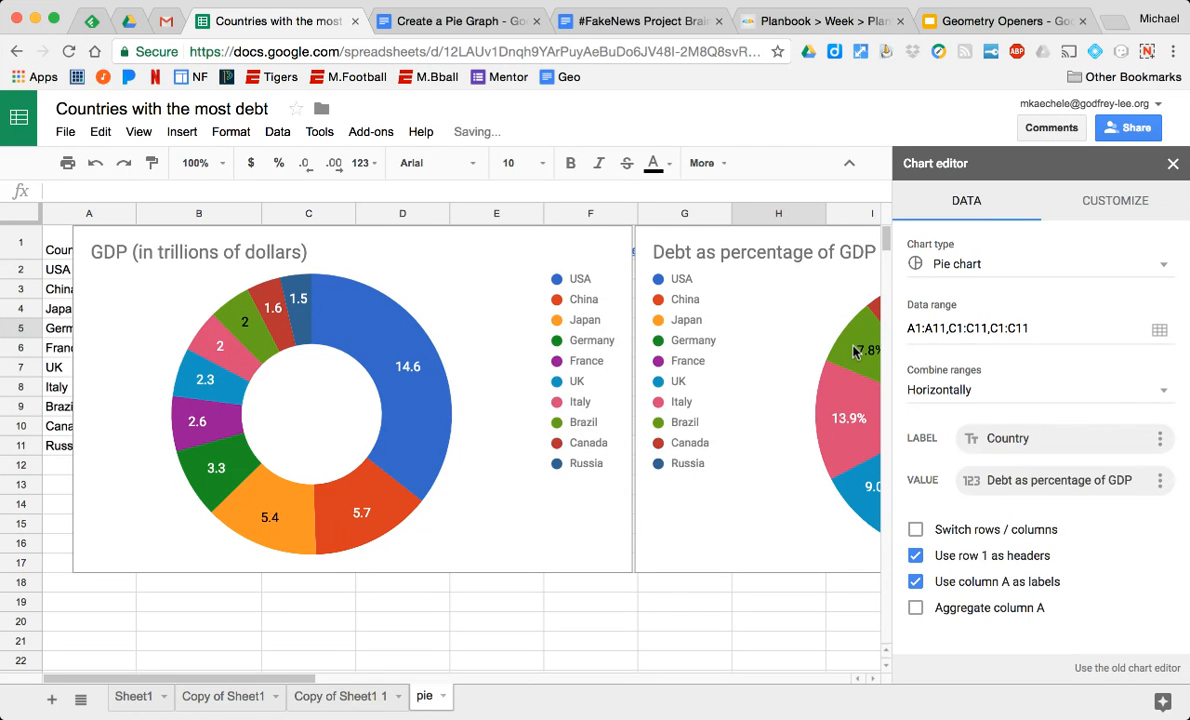
pyautogui.click(1173, 163)
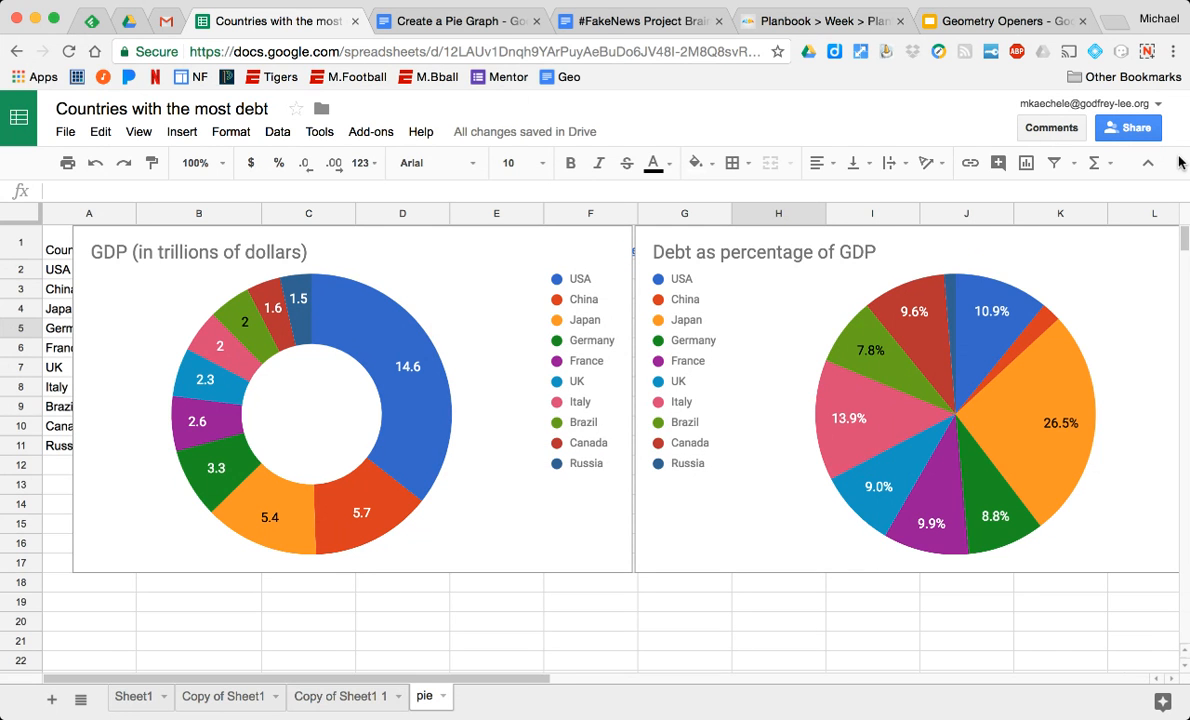
# - Open a new comment on the pie sheet and switch to the Create a Pie Graph document
pyautogui.click(682, 510)
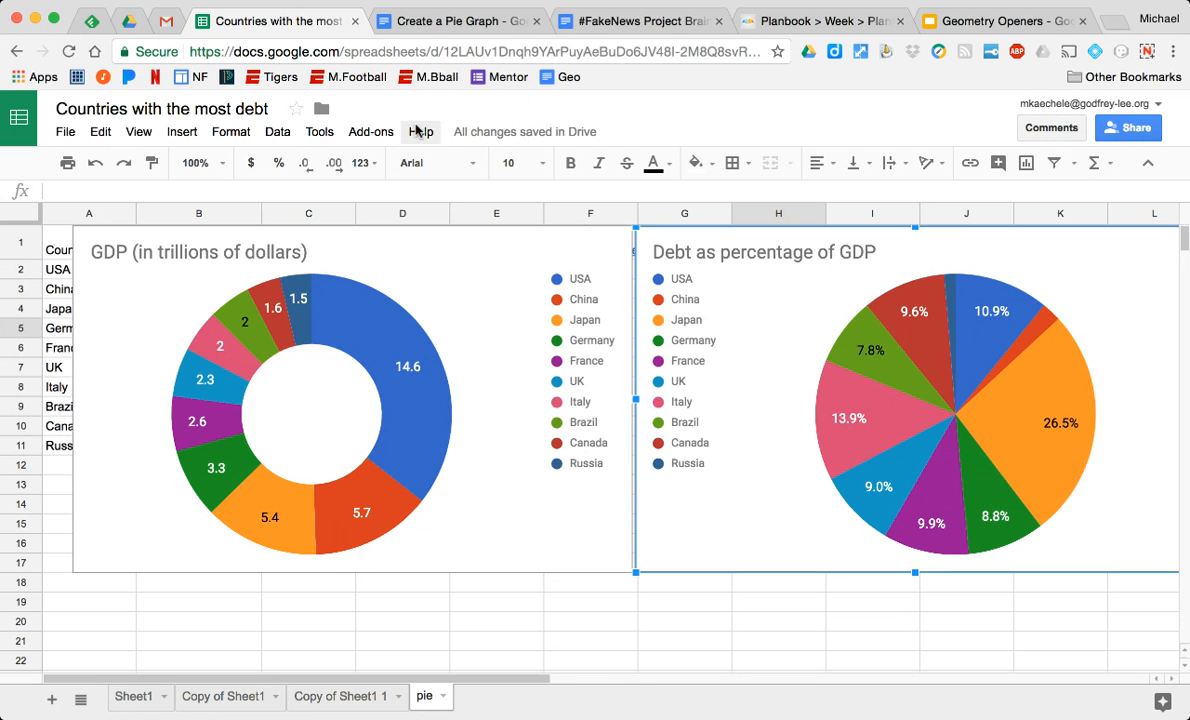
pyautogui.click(185, 136)
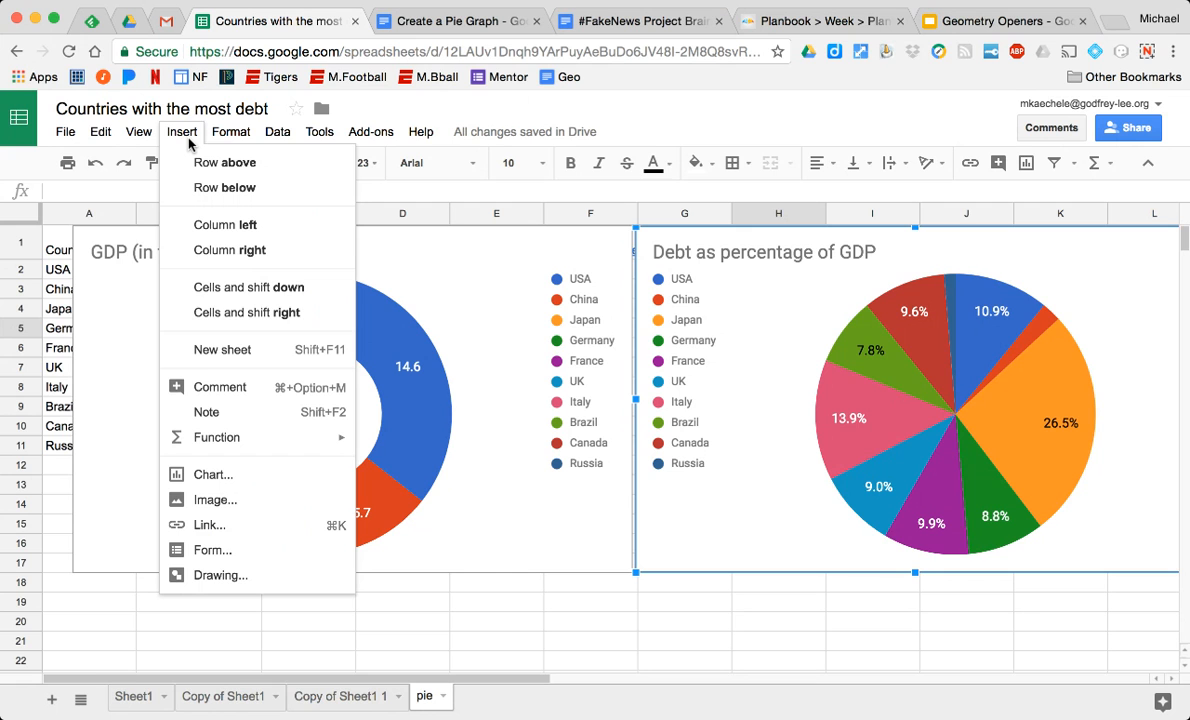
pyautogui.click(220, 387)
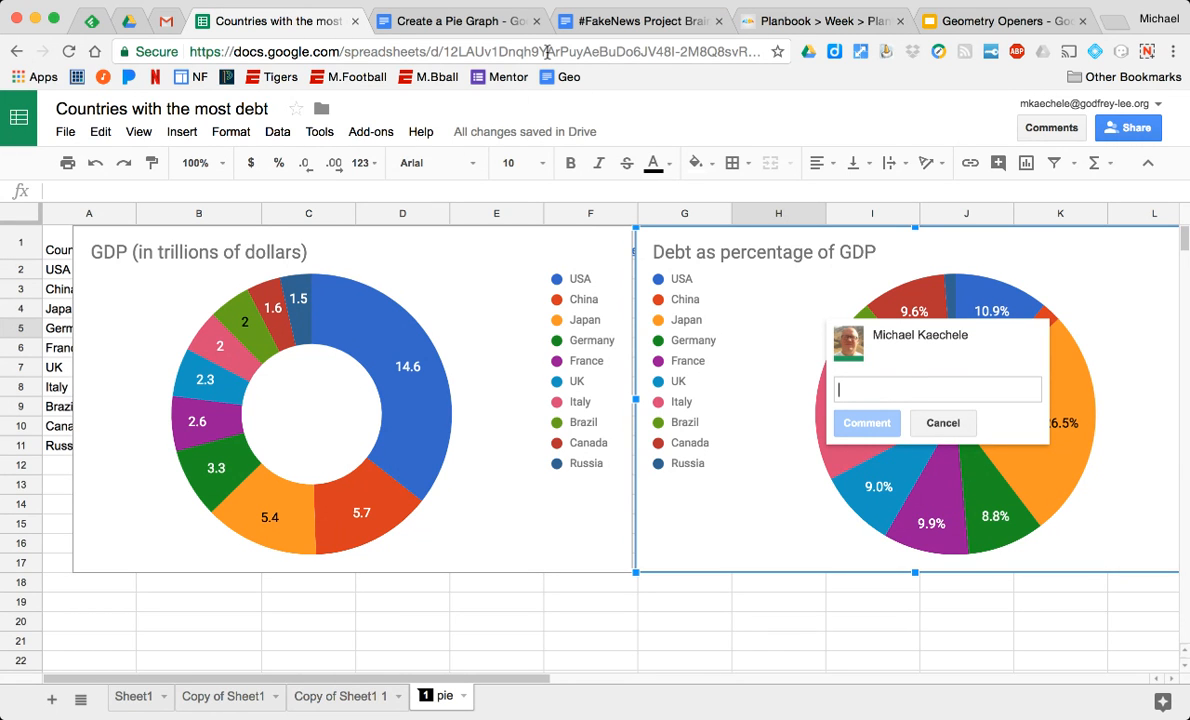
pyautogui.click(491, 20)
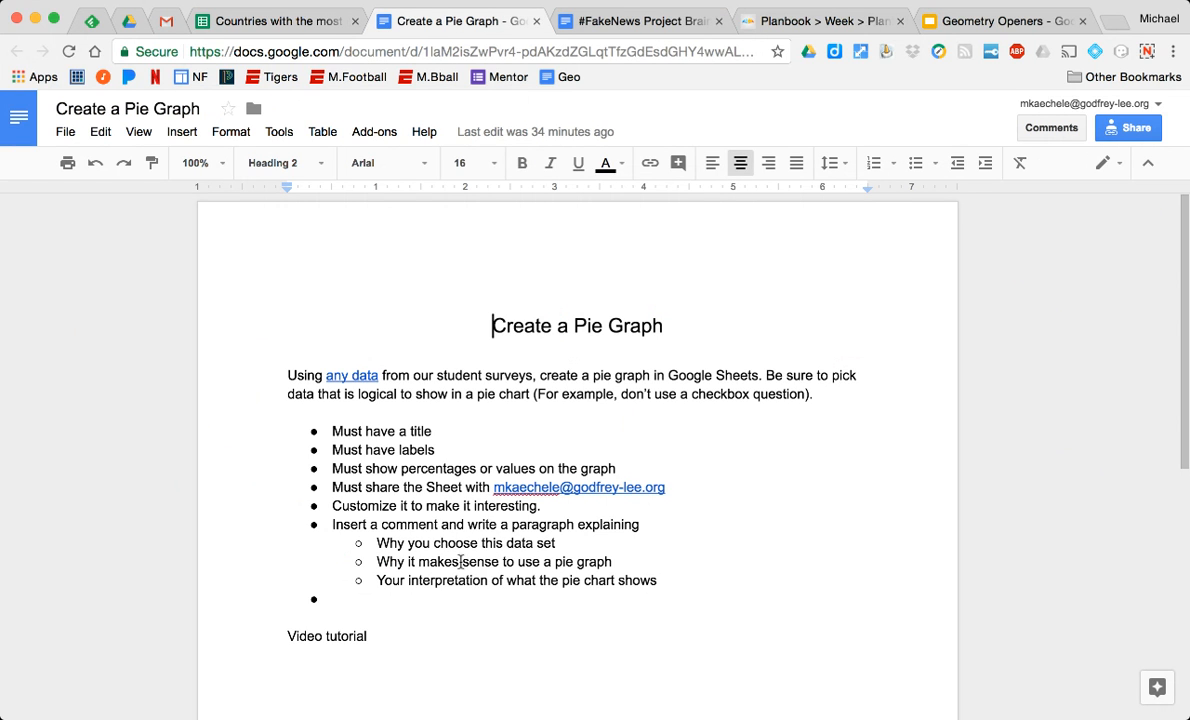